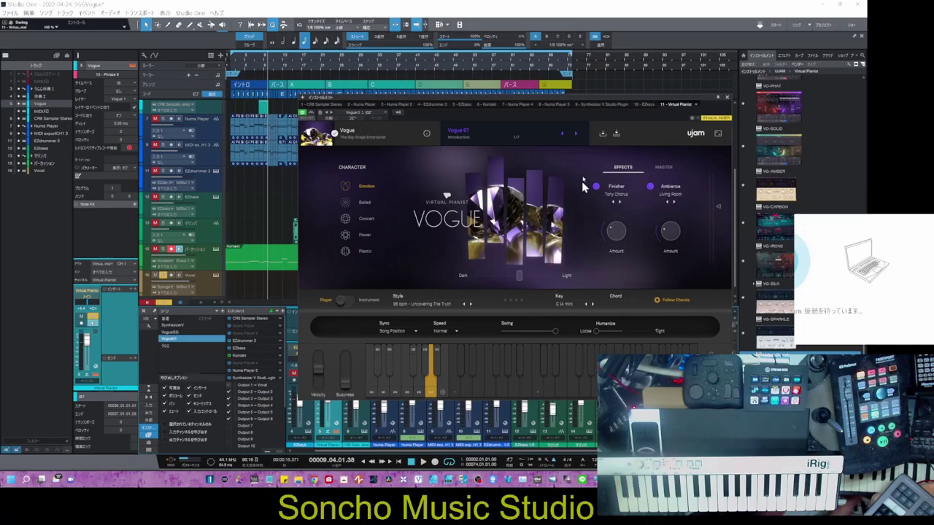
# - Load the Vogue 02 preset and audition its Emotion, Ballad, Concert, Power and Plastic characters in turn
pyautogui.click(575, 134)
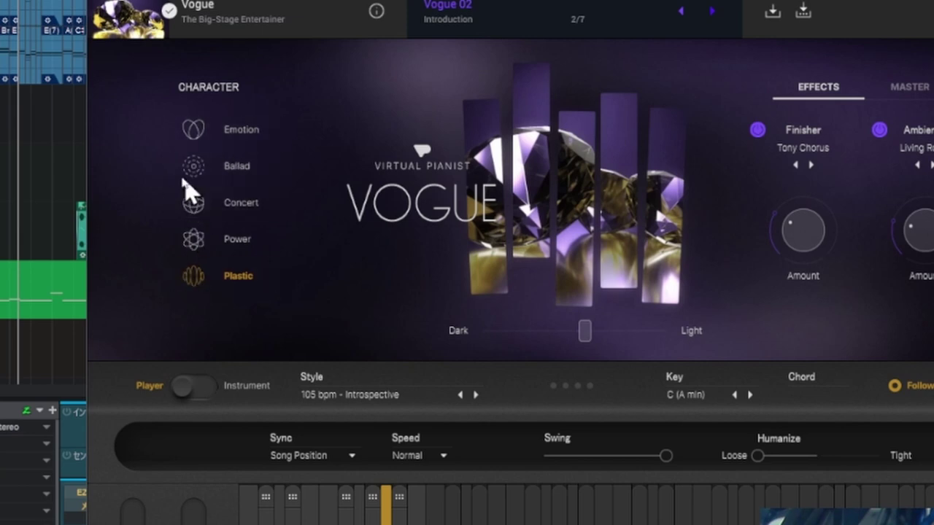
pyautogui.click(186, 143)
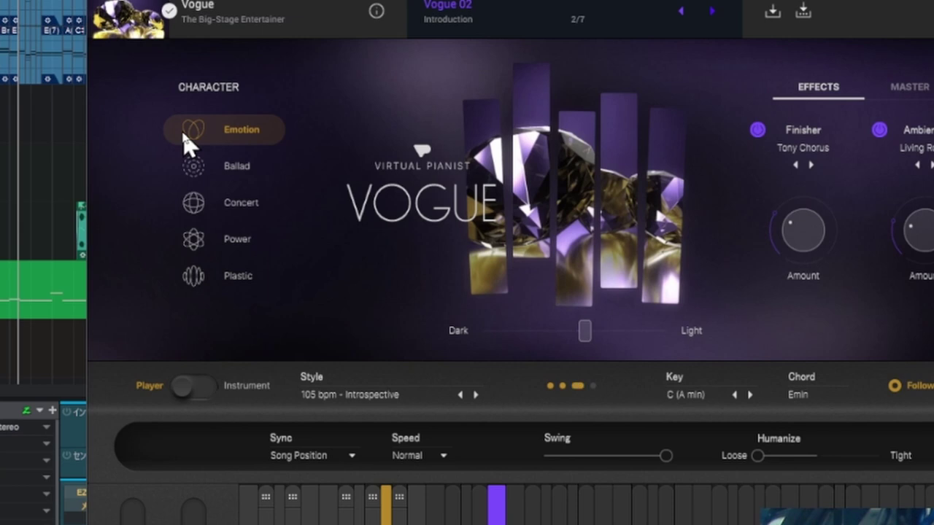
pyautogui.click(179, 165)
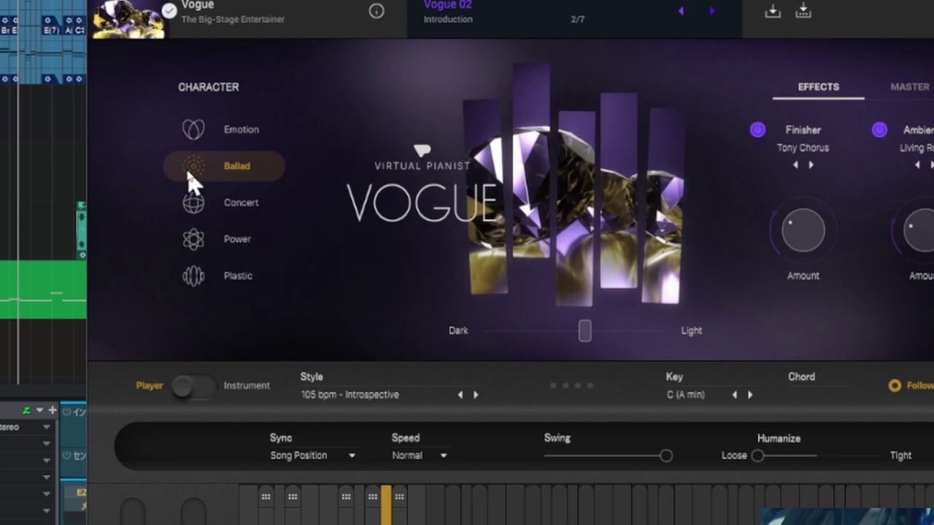
pyautogui.click(237, 209)
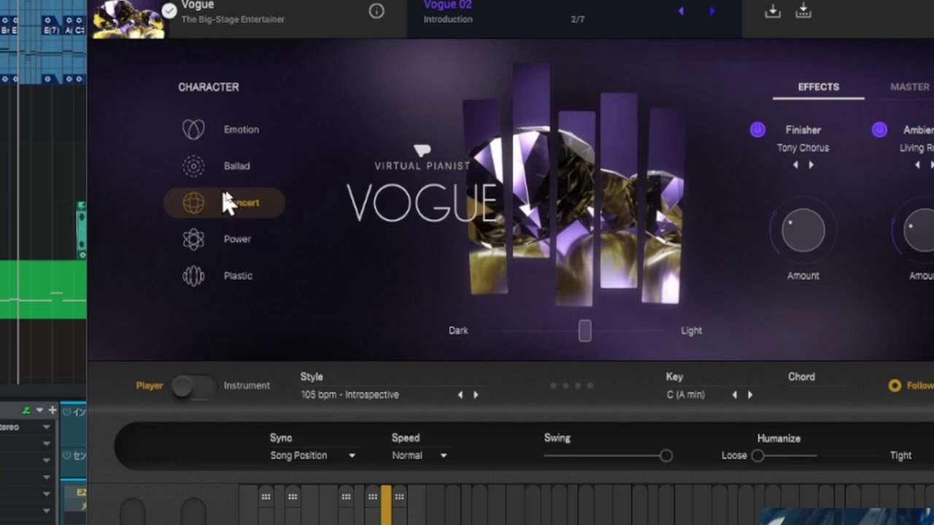
pyautogui.click(243, 257)
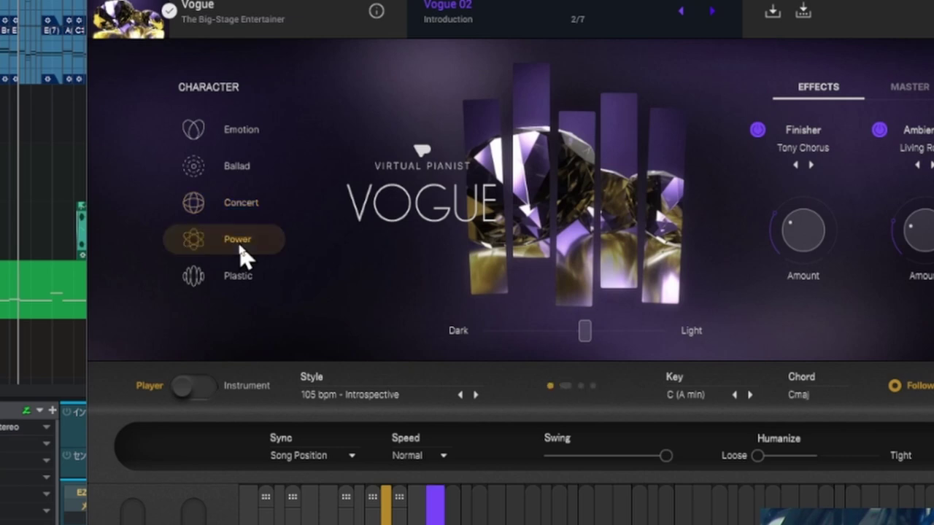
pyautogui.click(236, 277)
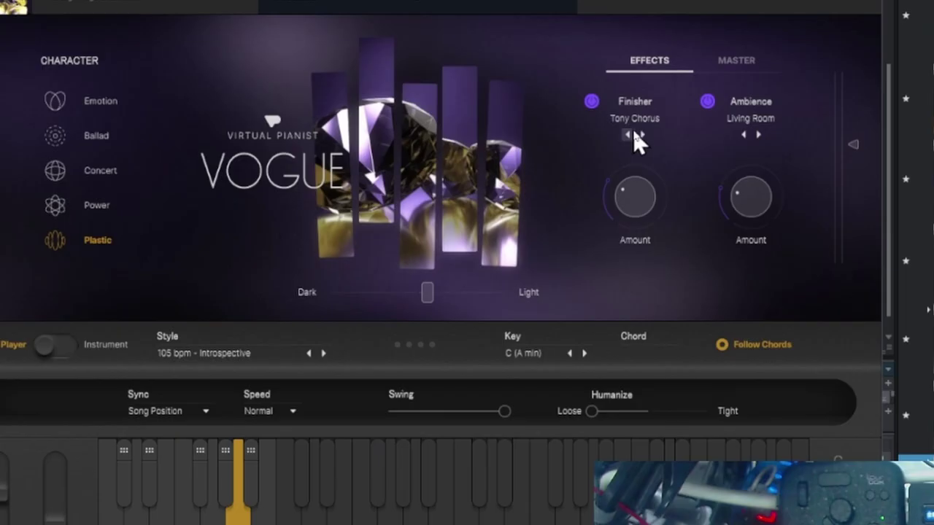
# - Turn the amount of the Tony Chorus Finisher effect down to its minimum
pyautogui.click(647, 129)
pyautogui.moveTo(644, 153)
pyautogui.moveTo(635, 191); pyautogui.dragTo(624, 260)
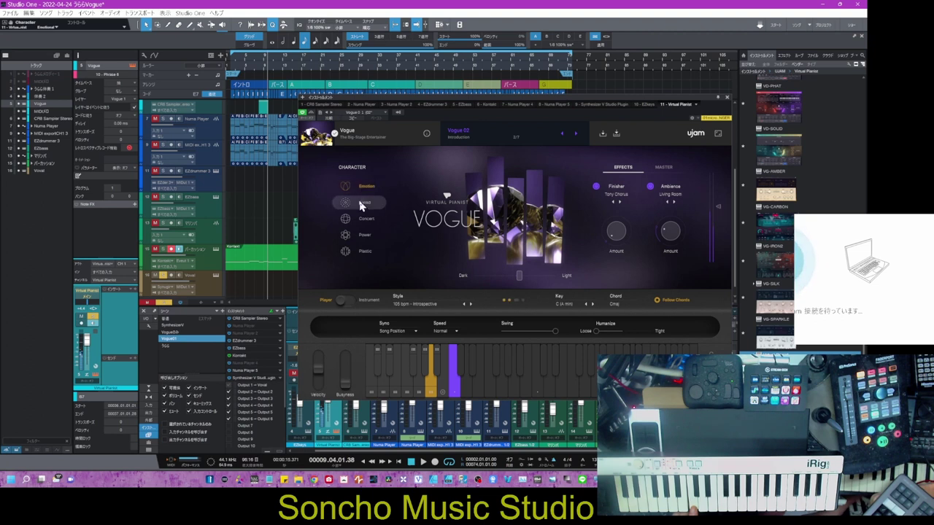
# - Compare the Ballad, Concert, Power and Plastic characters with the Finisher effect turned down
pyautogui.click(360, 205)
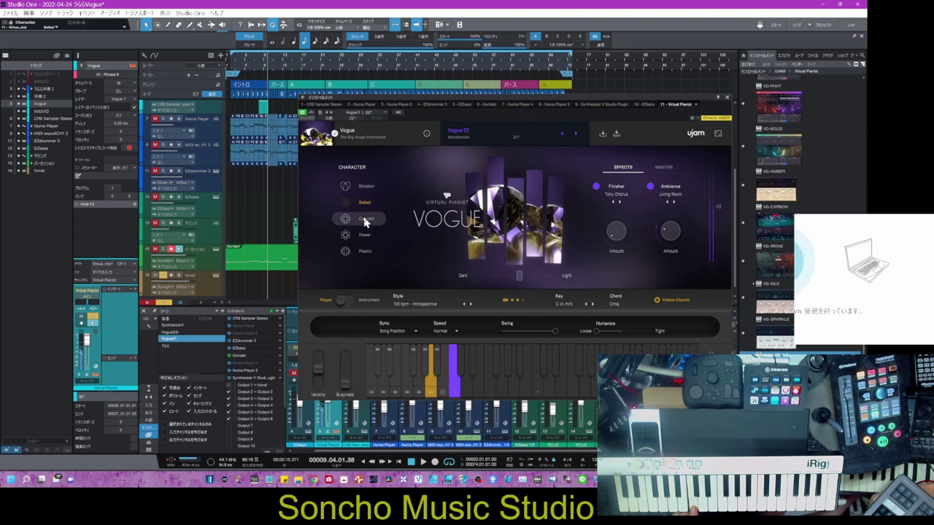
pyautogui.click(366, 221)
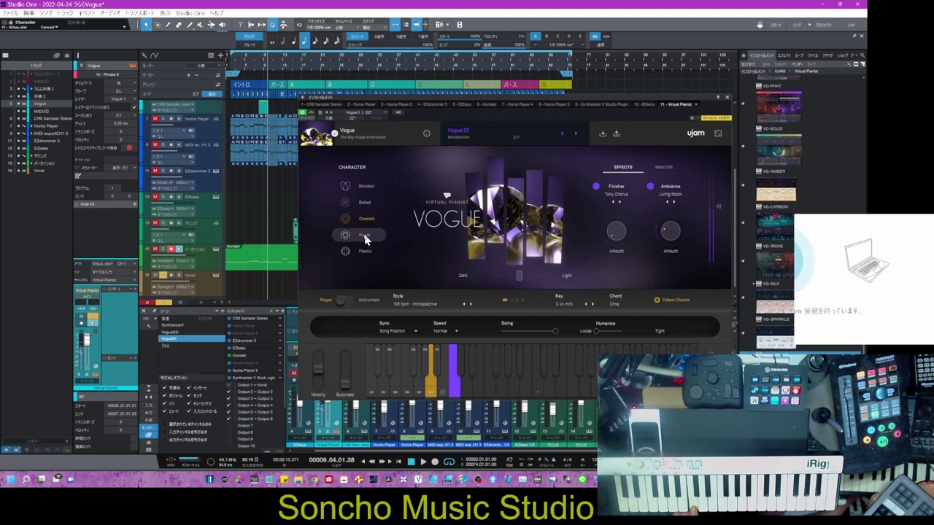
pyautogui.click(366, 238)
pyautogui.click(363, 254)
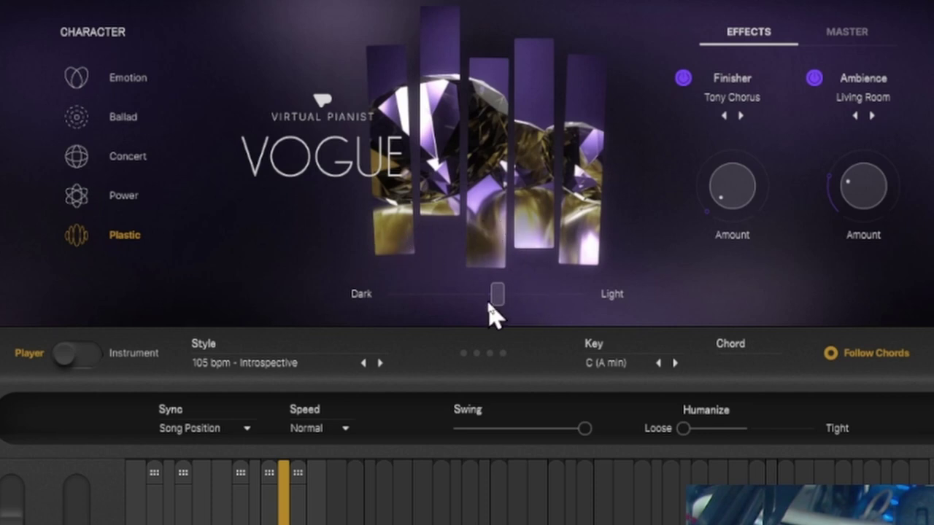
# - Select the Emotion character and try the tone at both the Light and Dark ends, leaving it moderately toward Light
pyautogui.click(128, 82)
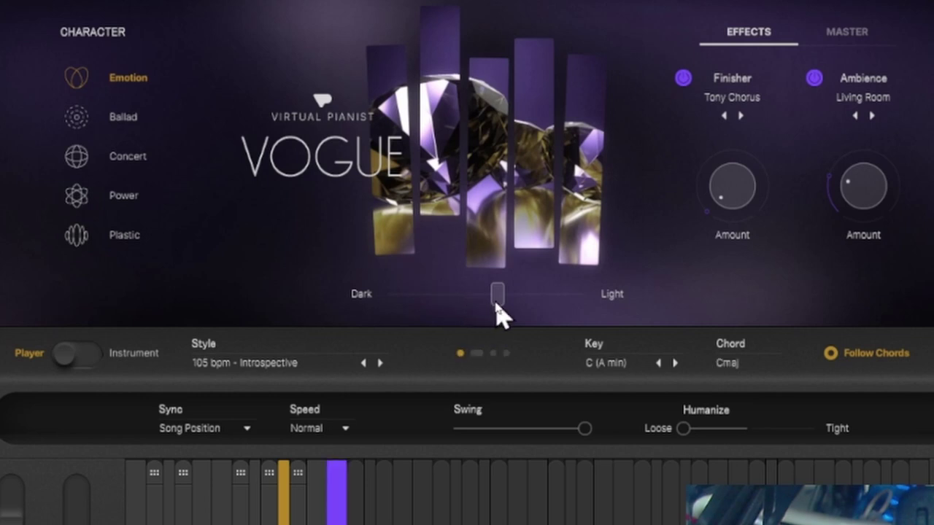
pyautogui.moveTo(496, 304); pyautogui.dragTo(581, 309)
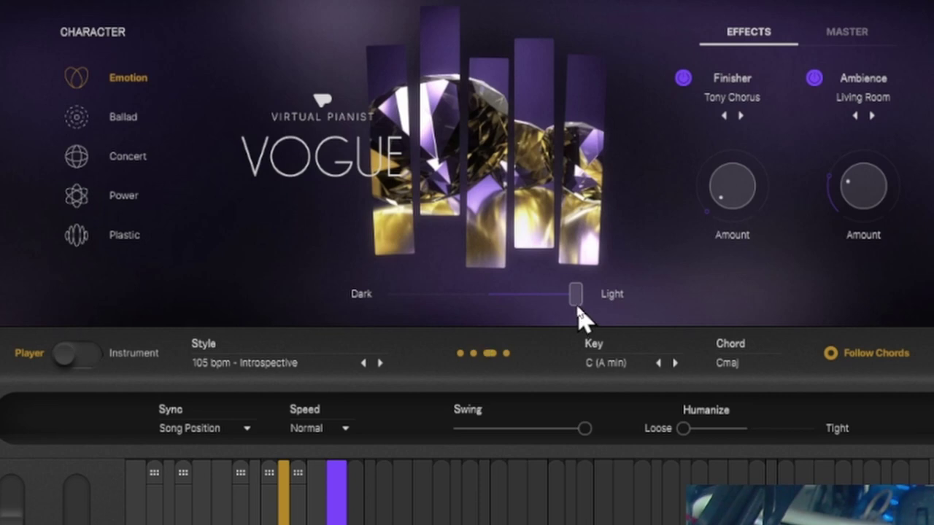
pyautogui.moveTo(578, 309); pyautogui.dragTo(421, 293)
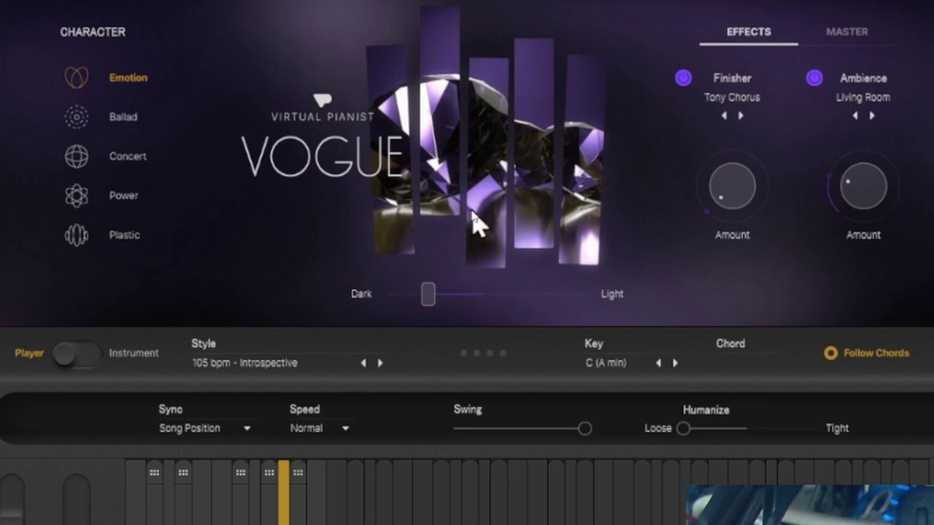
pyautogui.moveTo(442, 292); pyautogui.dragTo(569, 321)
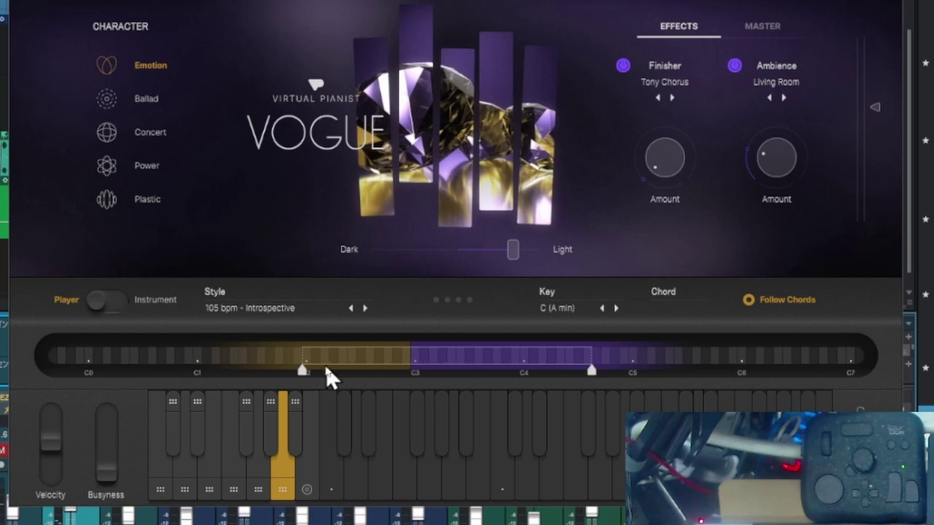
# - Set the play range from just below C3 to about C5 and choose the 105 bpm - Introspective style
pyautogui.moveTo(303, 371); pyautogui.dragTo(395, 381)
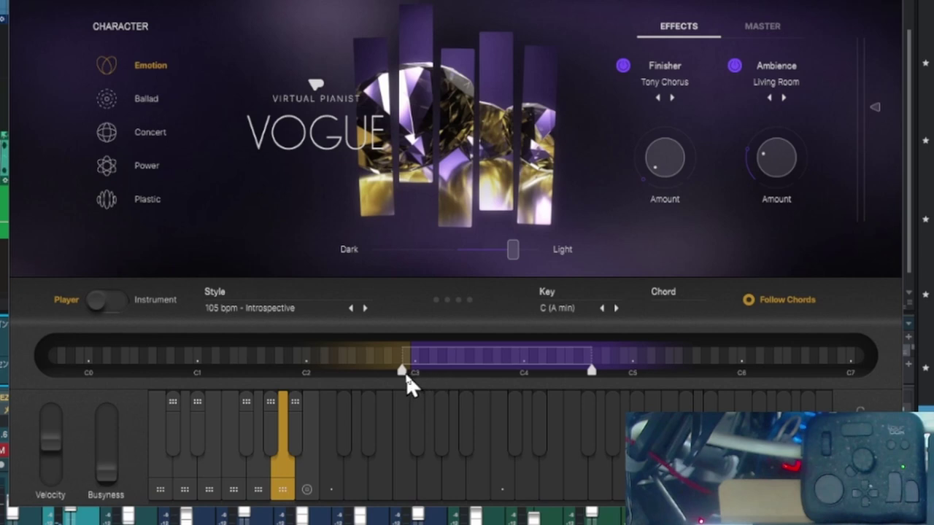
pyautogui.moveTo(591, 370); pyautogui.dragTo(645, 377)
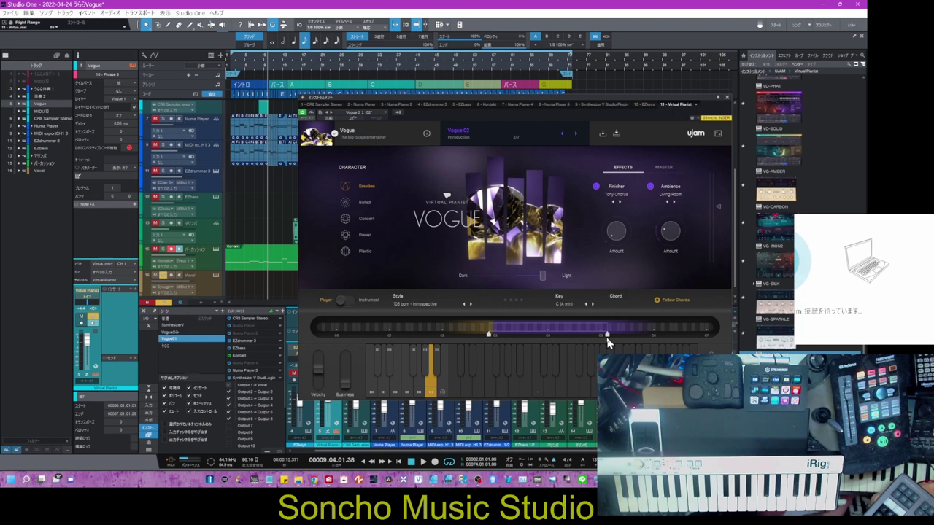
pyautogui.click(424, 306)
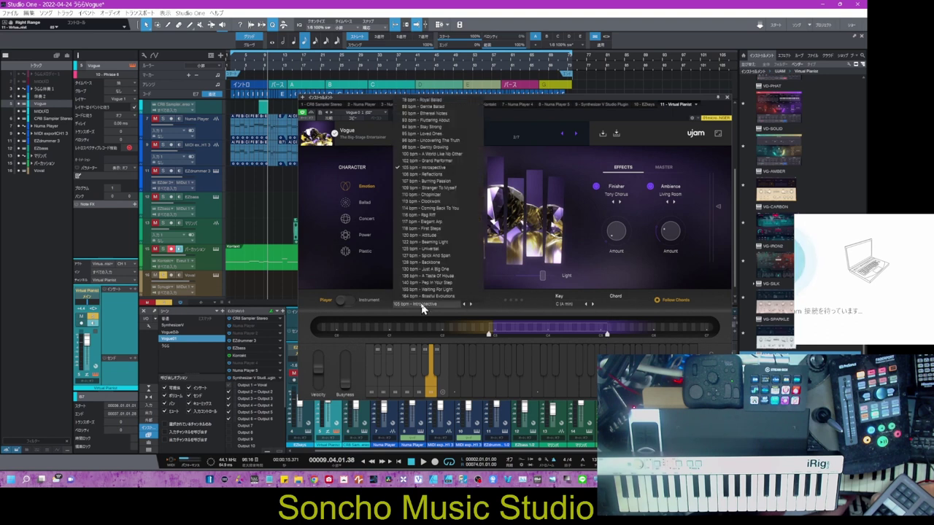
pyautogui.click(430, 168)
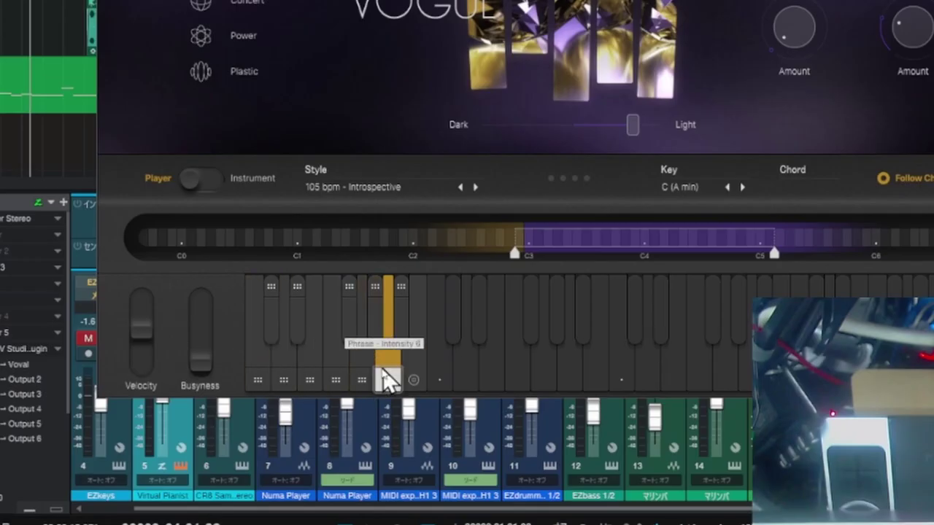
# - Look over the low phrase intensity keys and move the play range's lower limit down to just above C2
pyautogui.click(259, 378)
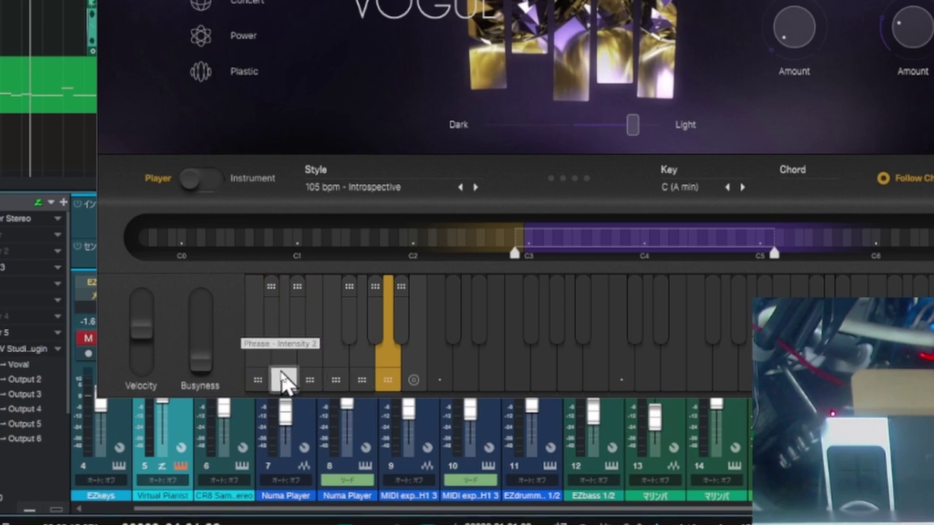
pyautogui.click(264, 379)
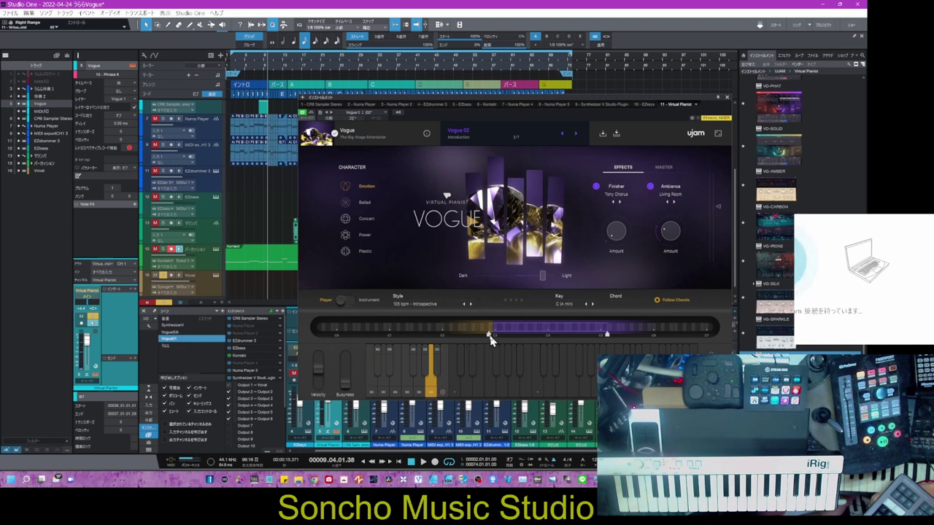
pyautogui.moveTo(467, 337); pyautogui.dragTo(454, 336)
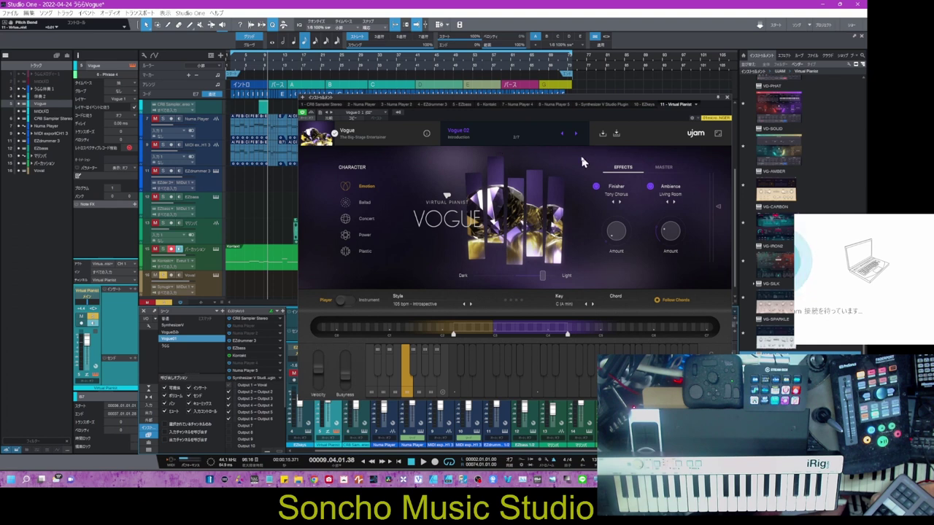
# - Try naming a new user preset 01 by pasting text copied from Notepad, and cancel saving it
pyautogui.click(617, 135)
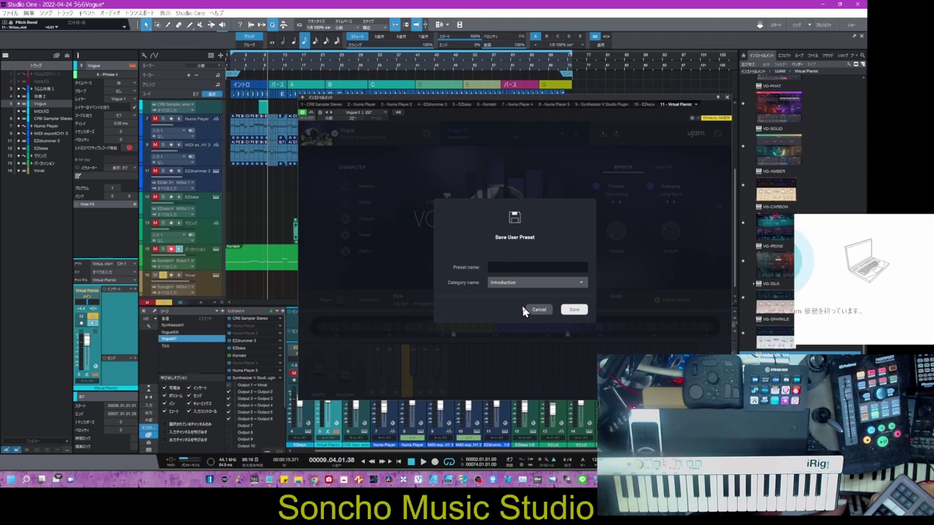
pyautogui.click(270, 480)
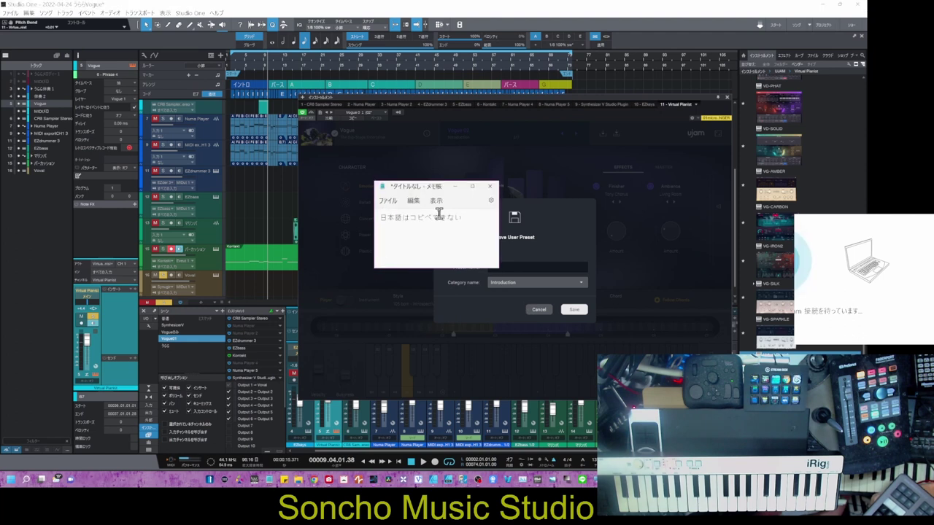
pyautogui.moveTo(463, 217); pyautogui.dragTo(374, 213)
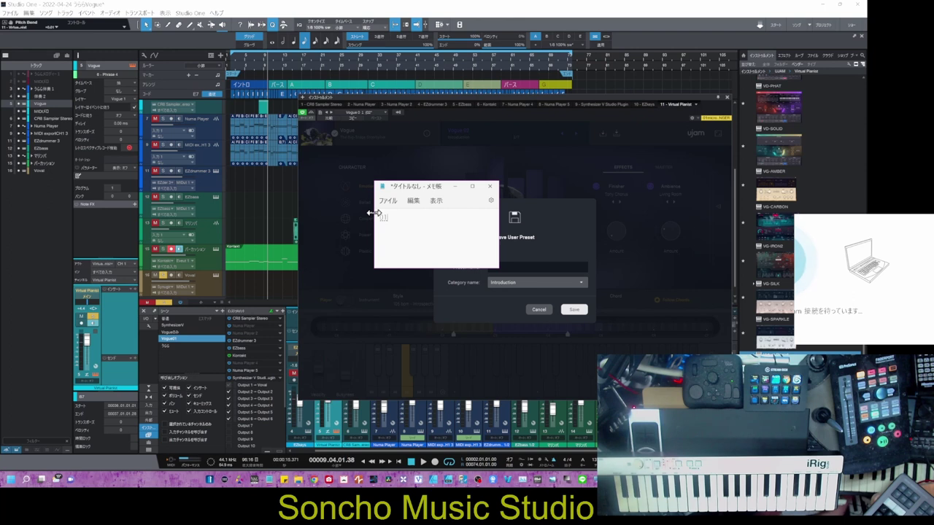
pyautogui.moveTo(396, 220); pyautogui.dragTo(377, 218)
pyautogui.hotkey('ctrl', 'c')
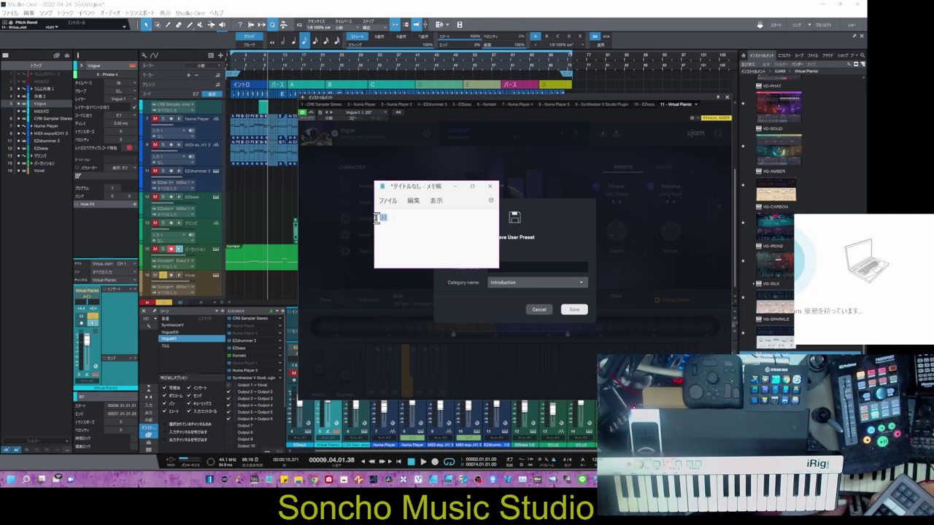
pyautogui.click(515, 269)
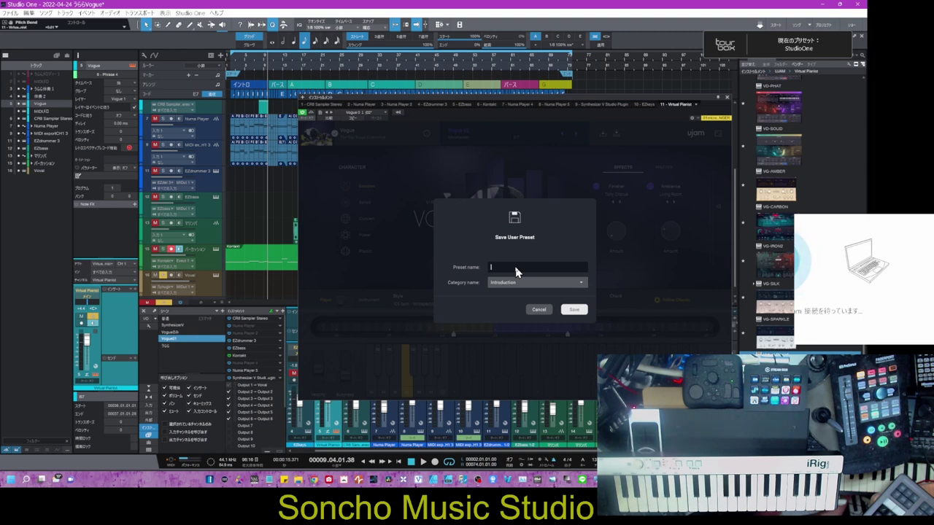
pyautogui.hotkey('ctrl', 'v')
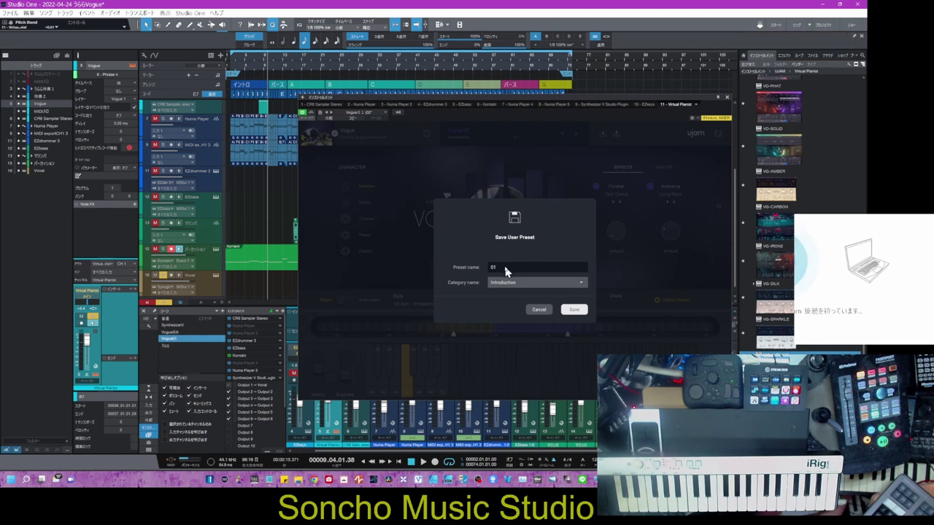
pyautogui.click(539, 311)
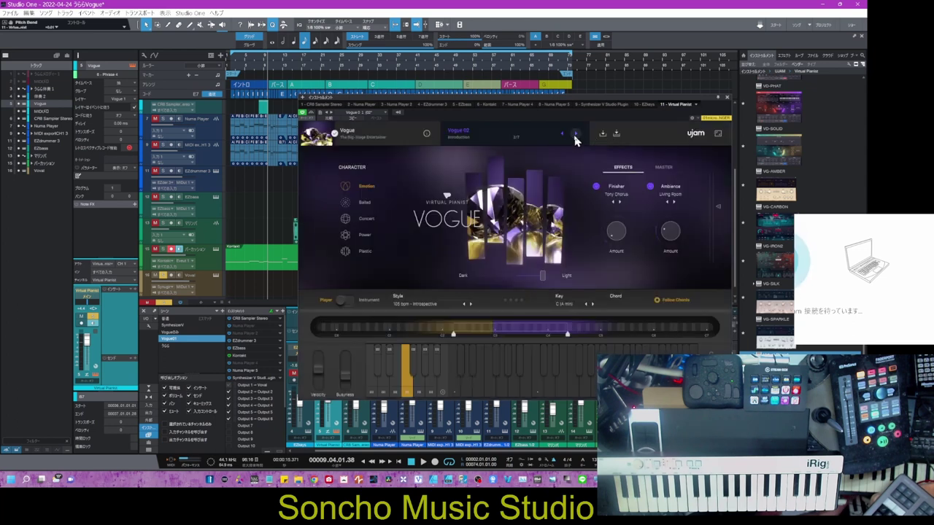
# - Advance through the Vogue 03 preset to Vogue 04 and review the available styles, keeping the current one
pyautogui.click(575, 139)
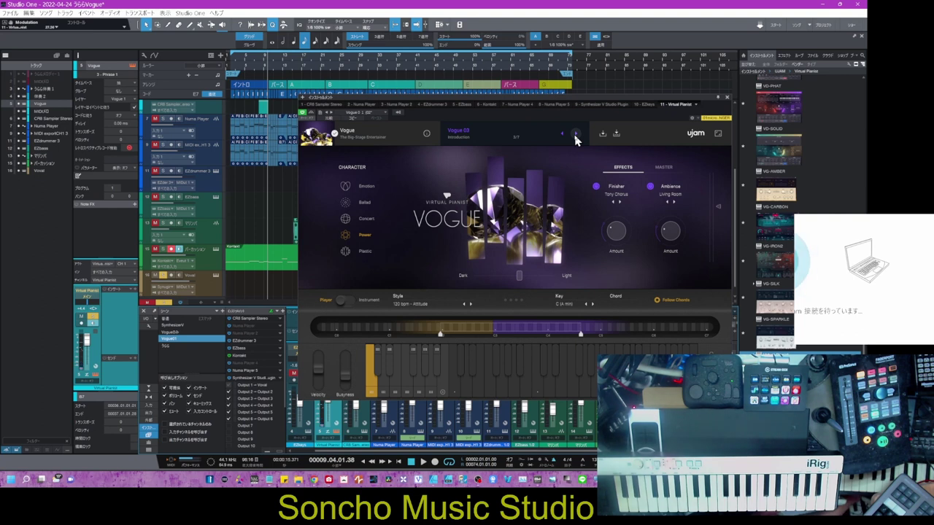
pyautogui.click(575, 137)
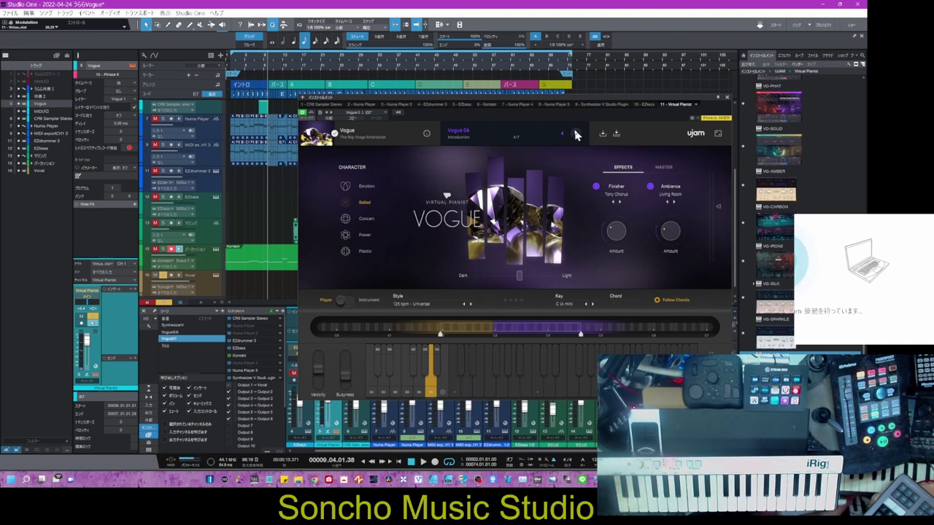
pyautogui.click(431, 305)
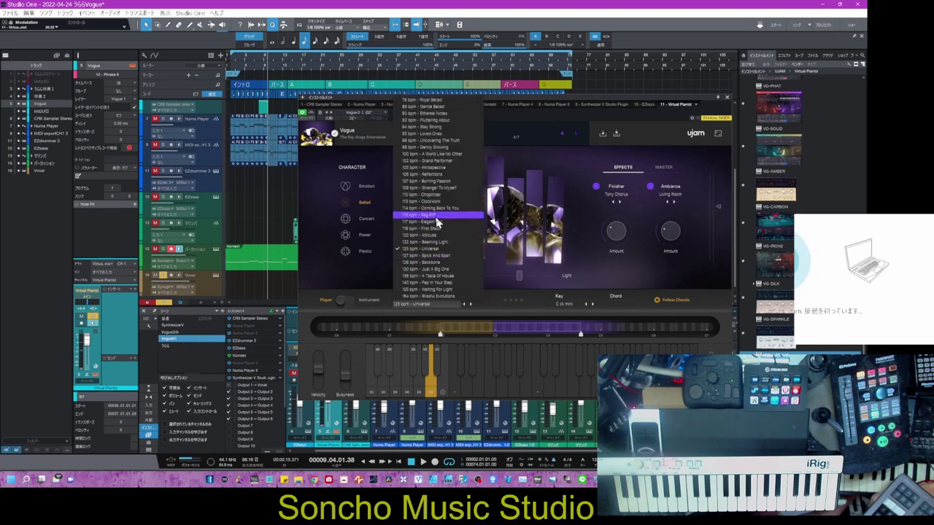
pyautogui.click(481, 272)
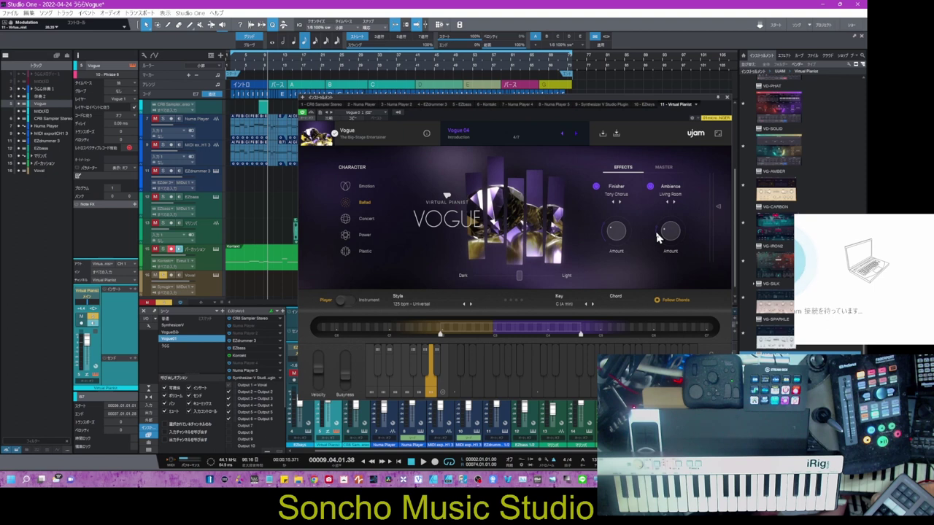
# - Bring the Vogue track into view, play the song with the SynthesizerV scene, and stop at about bar 13
pyautogui.scroll(3, 212, 179)
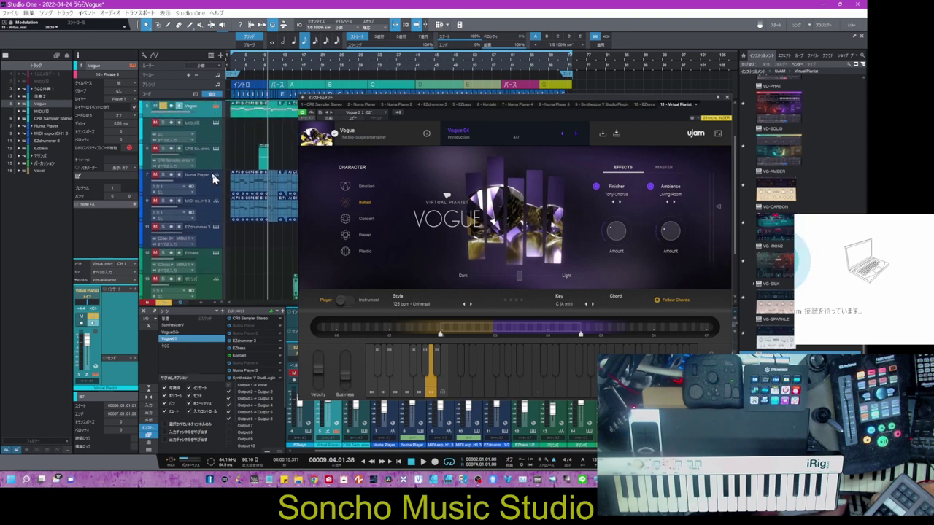
pyautogui.scroll(1, 213, 179)
pyautogui.scroll(1, 213, 177)
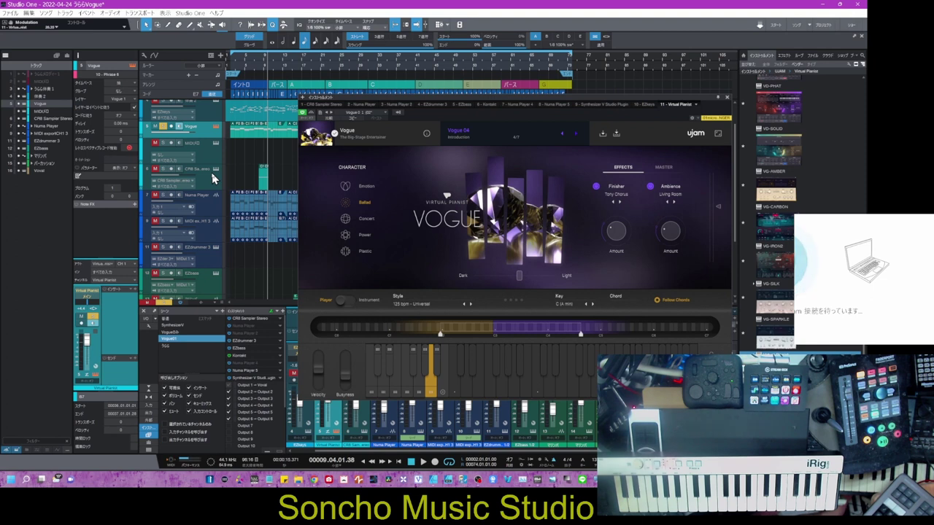
pyautogui.scroll(1, 211, 177)
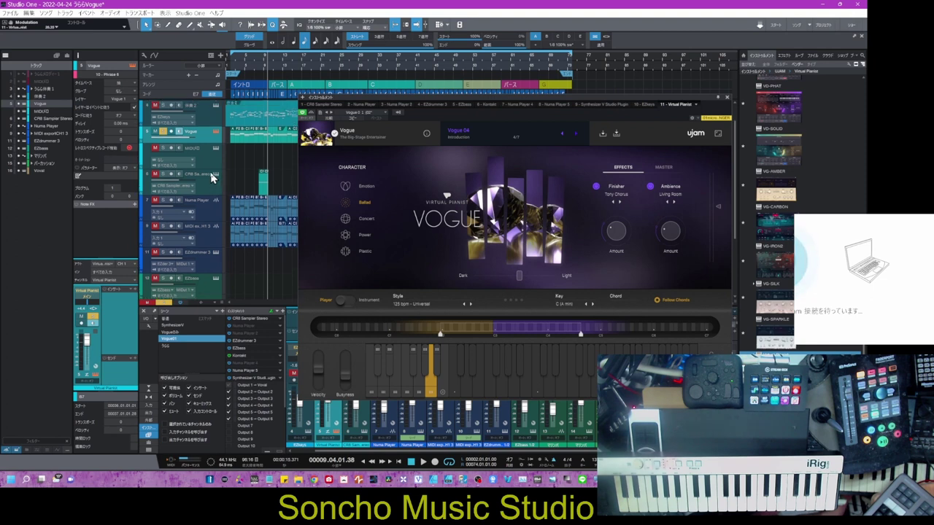
pyautogui.scroll(-1, 213, 176)
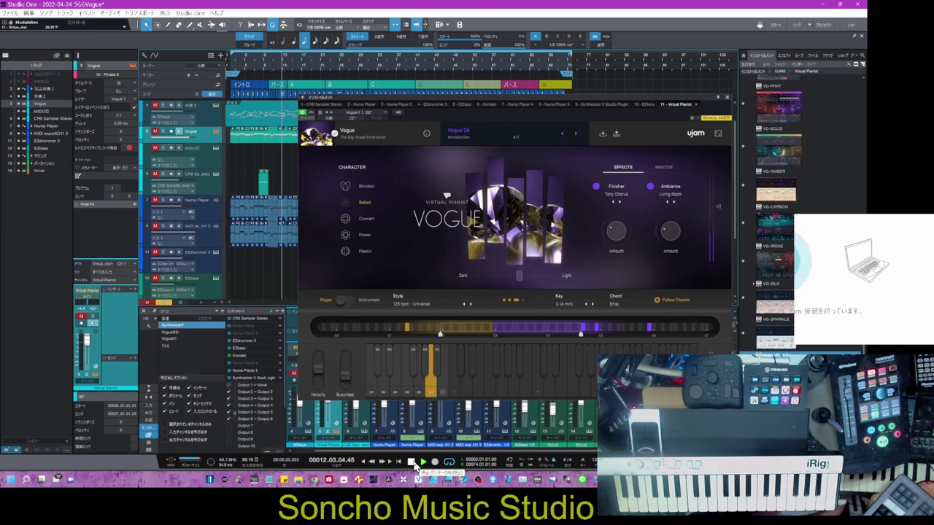
pyautogui.click(412, 462)
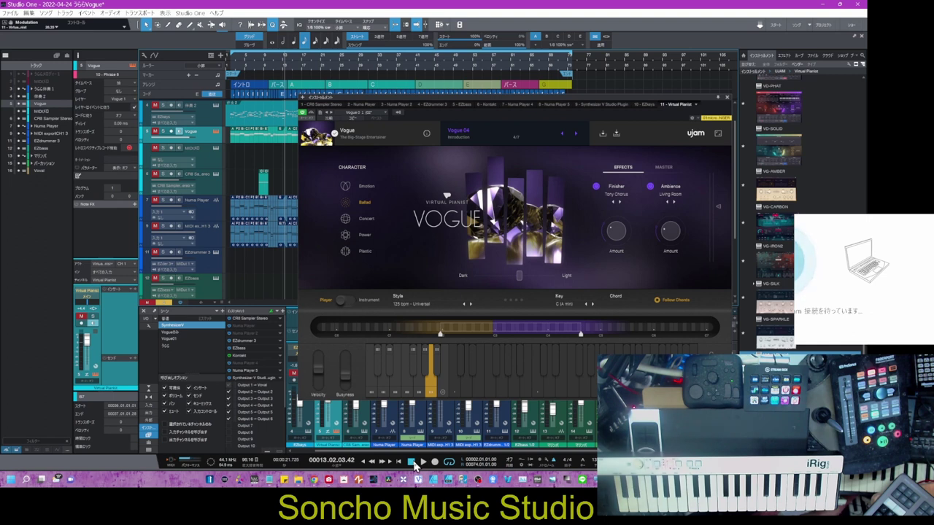
# - Close the plug-in window and replace the parts on the Vogue track with all the chords from the chord track
pyautogui.click(727, 99)
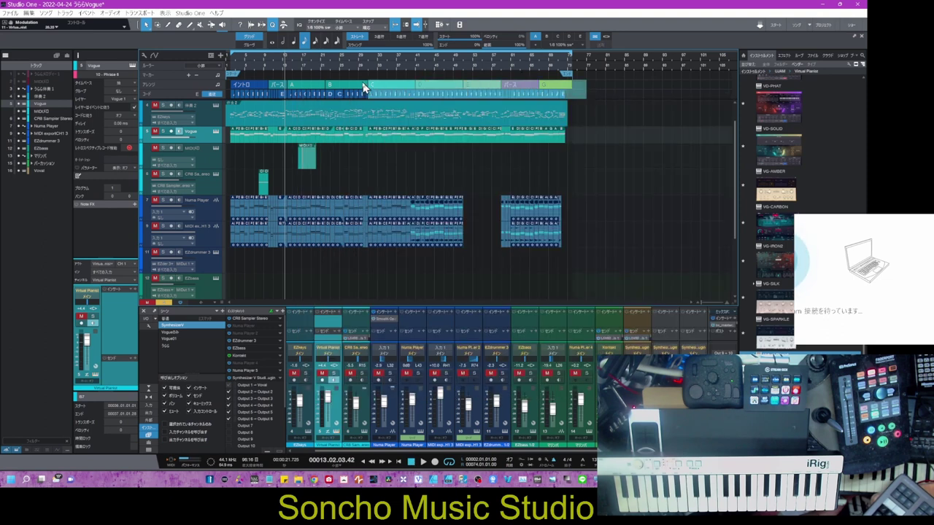
pyautogui.click(295, 137)
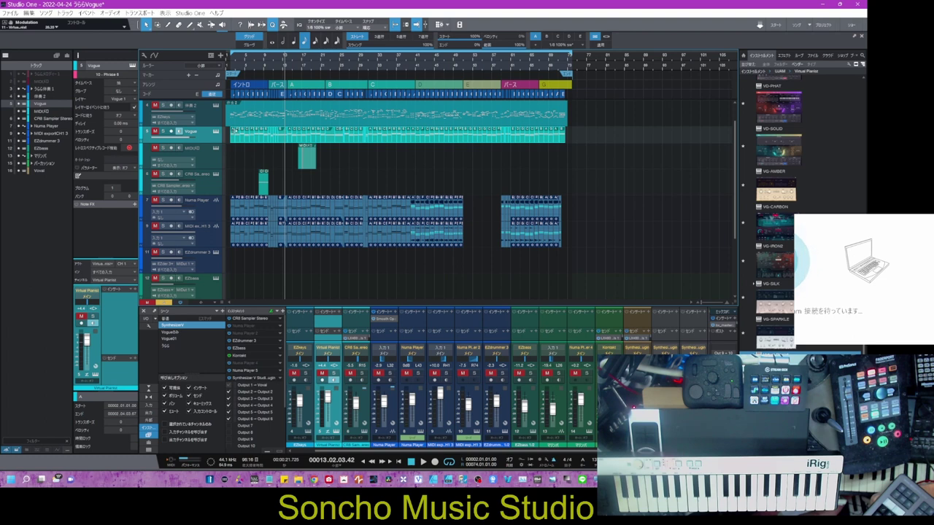
pyautogui.press('Delete')
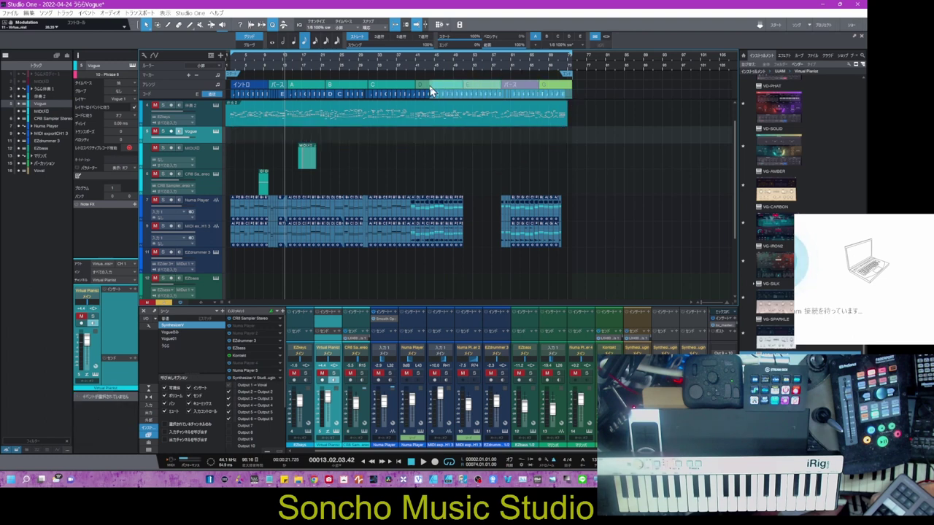
pyautogui.click(225, 92)
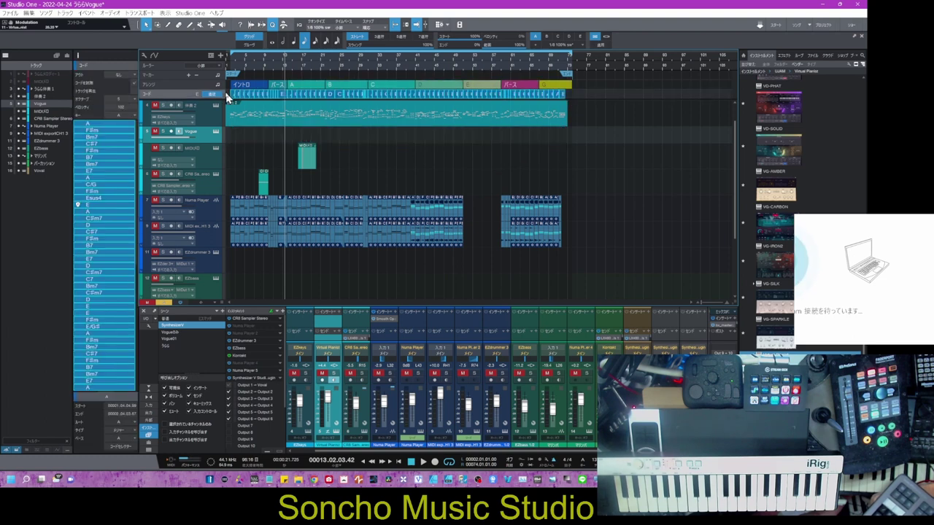
pyautogui.moveTo(235, 100); pyautogui.dragTo(235, 142)
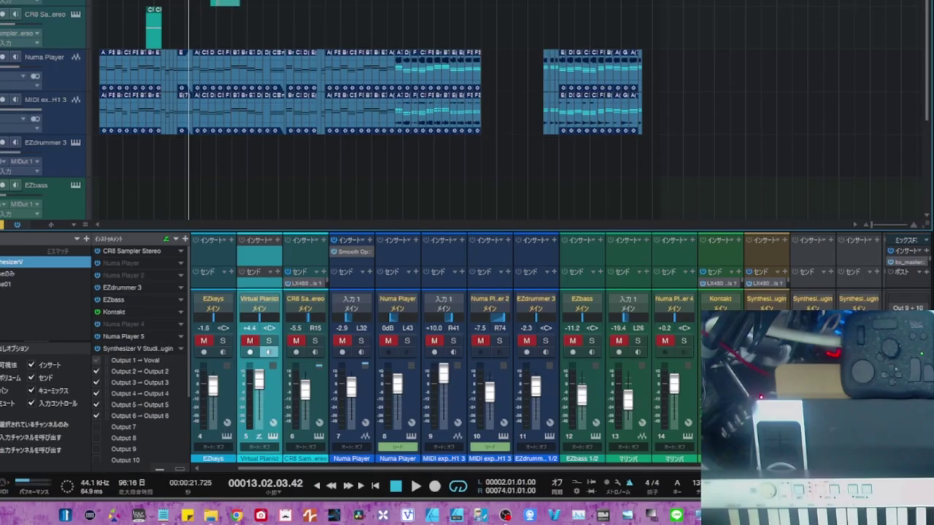
# - Transpose all notes of the Vogue part up one octave in the note editor and return to the mixer
pyautogui.press('F2')
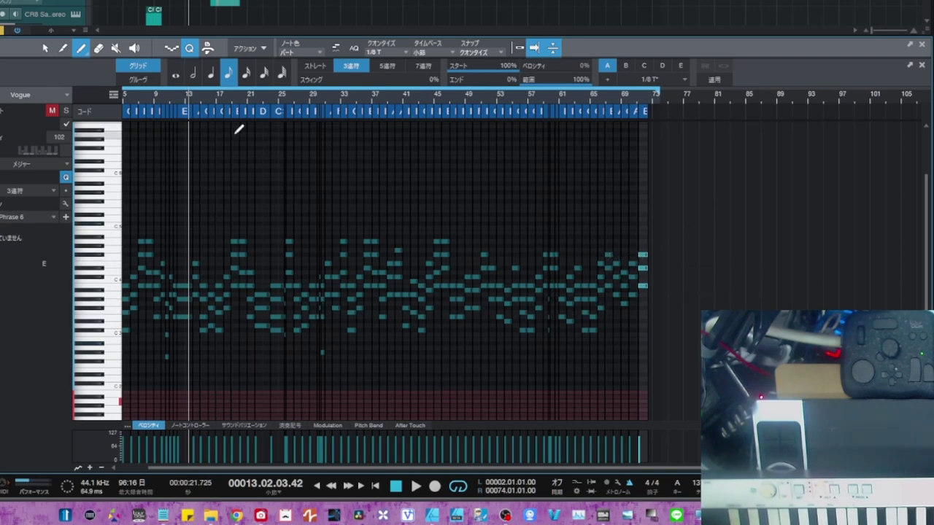
pyautogui.click(66, 100)
pyautogui.press('1')
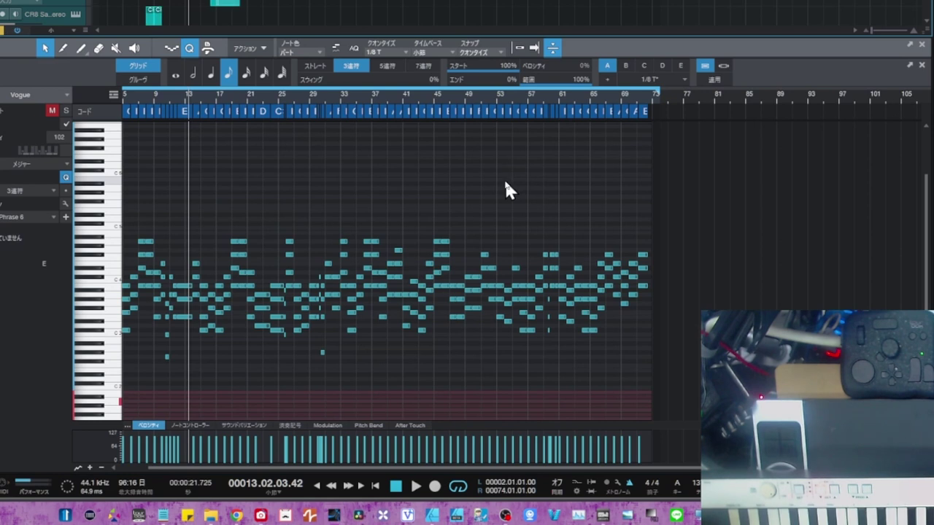
pyautogui.click(548, 199)
pyautogui.hotkey('ctrl', 'a')
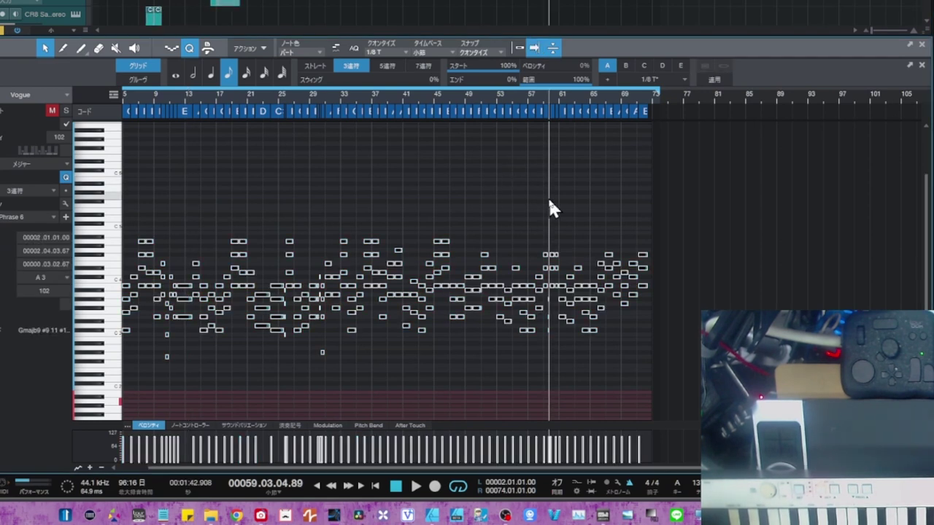
pyautogui.hotkey('shift', 'Up')
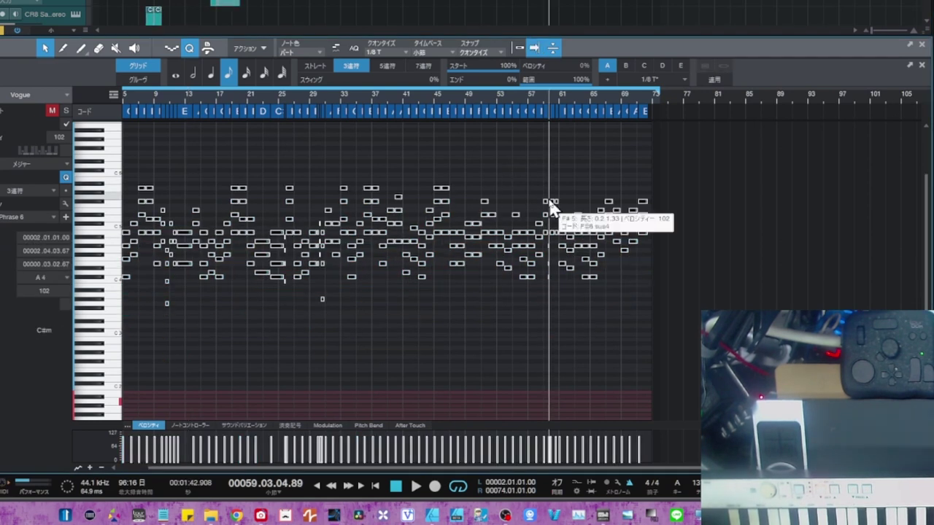
pyautogui.press('F3')
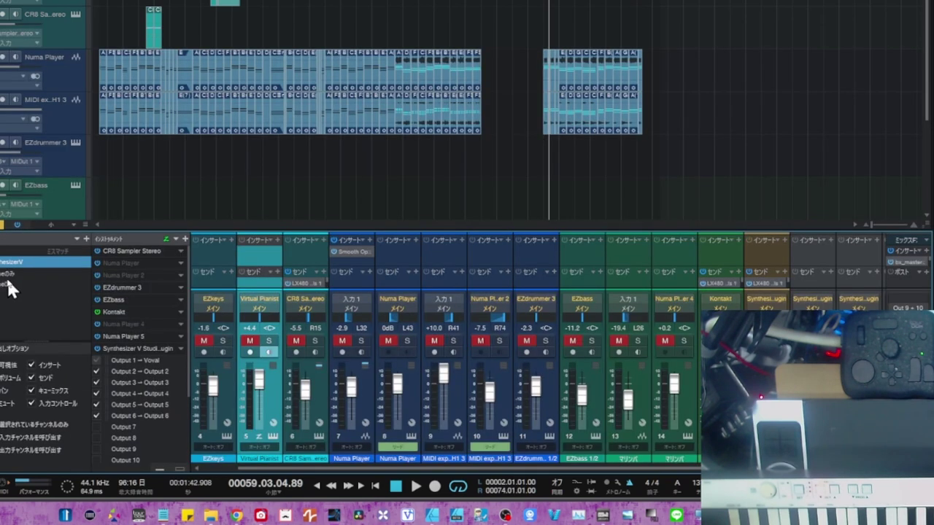
# - Recall the Vogueのみ scene and play the song from the loop start
pyautogui.click(9, 275)
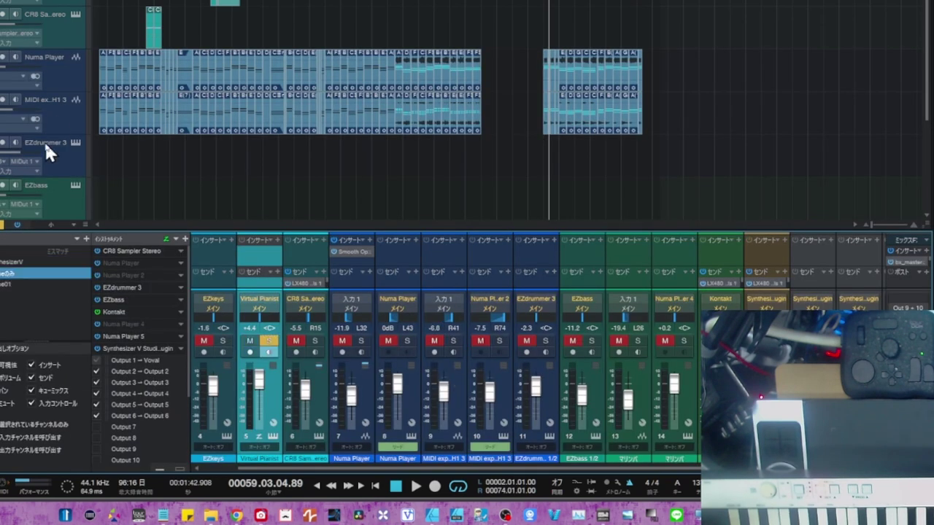
pyautogui.click(21, 2)
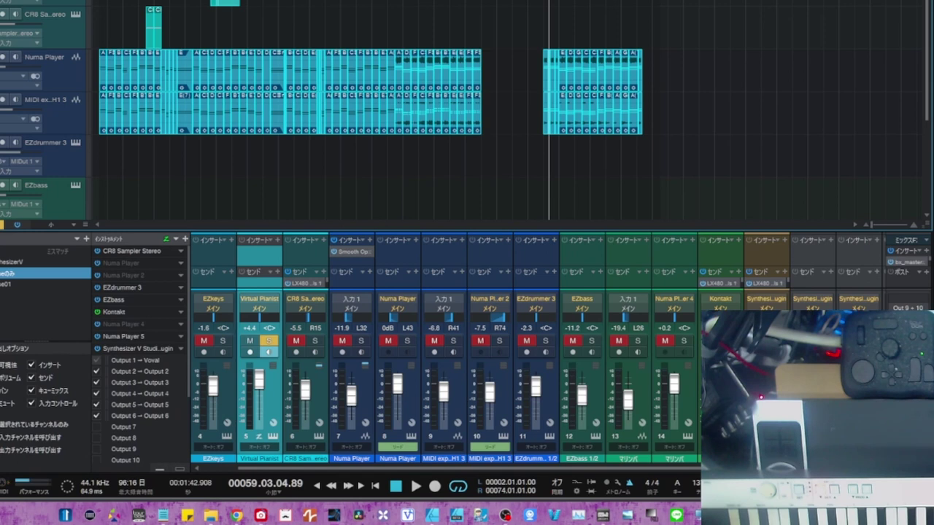
pyautogui.press('KP_1')
pyautogui.press('space')
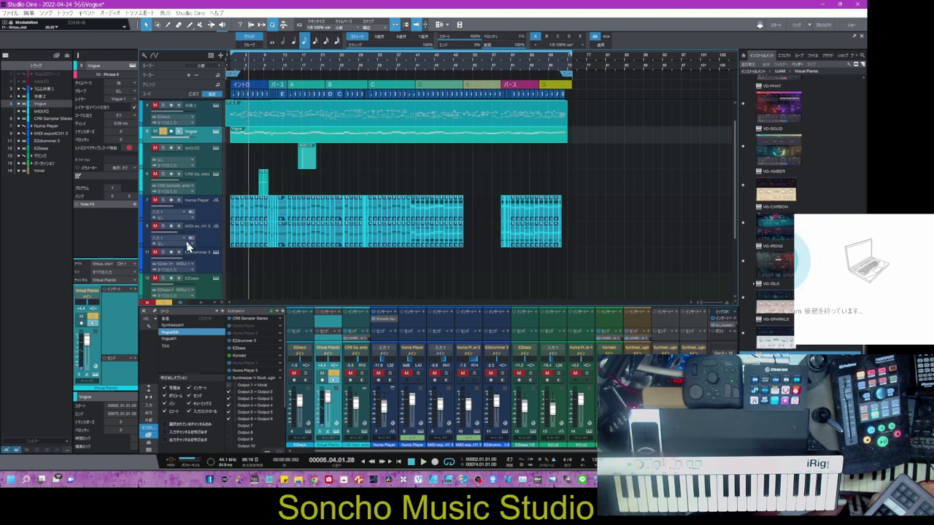
# - Open the Vocal track's instrument and return to the arrangement
pyautogui.scroll(-5, 186, 259)
pyautogui.scroll(-1, 185, 255)
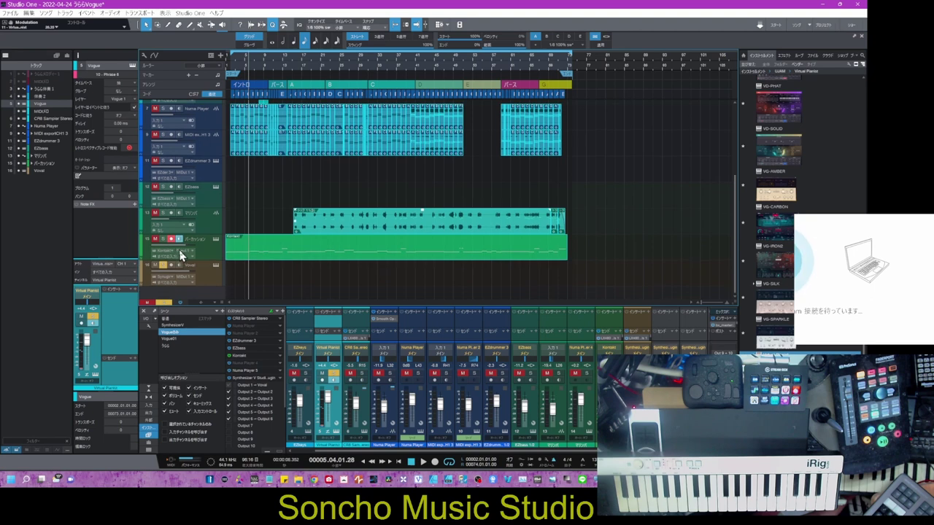
pyautogui.click(216, 266)
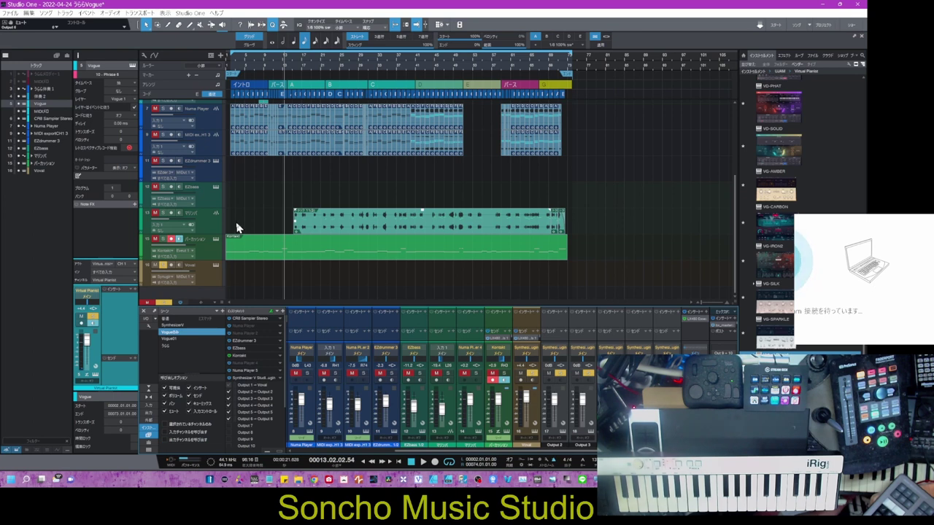
pyautogui.click(440, 197)
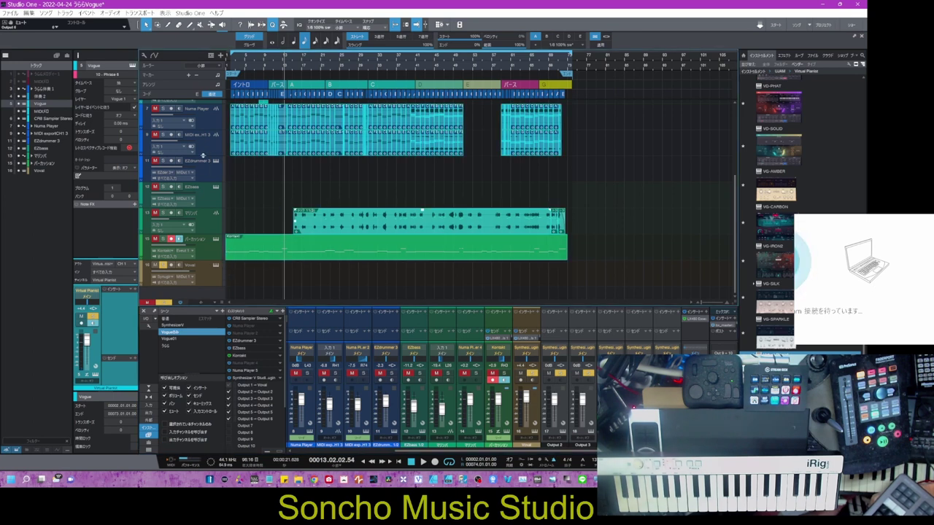
# - Open the Vogue track's Virtual Pianist and advance from the Vogue 04 preset to the urara preset
pyautogui.scroll(3, 202, 160)
pyautogui.click(215, 113)
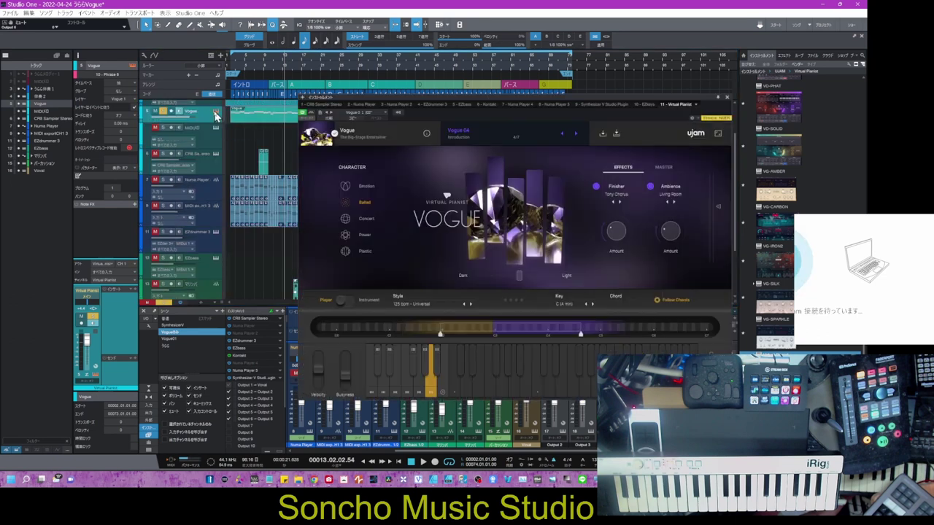
pyautogui.click(575, 136)
pyautogui.click(576, 135)
pyautogui.click(575, 136)
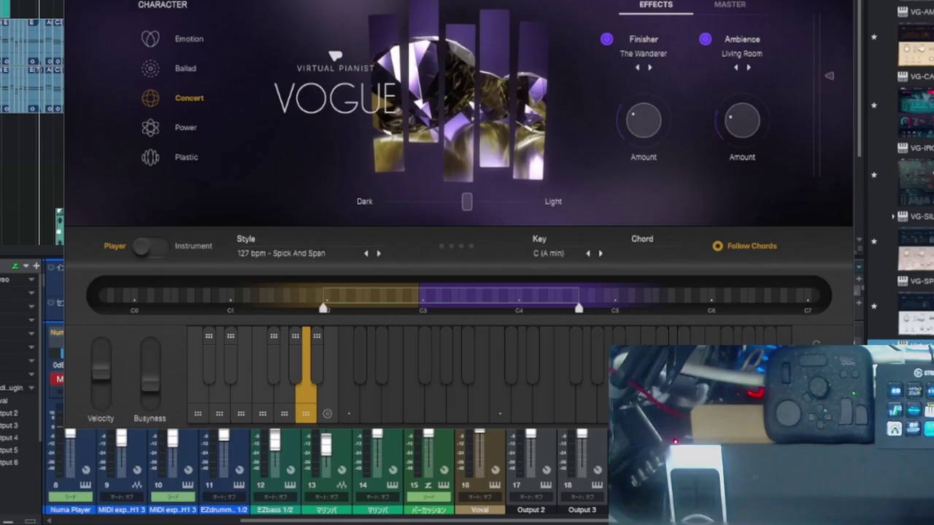
# - Compare the song's playback from the start with the player's Swing at its minimum and at 100 %
pyautogui.click(817, 348)
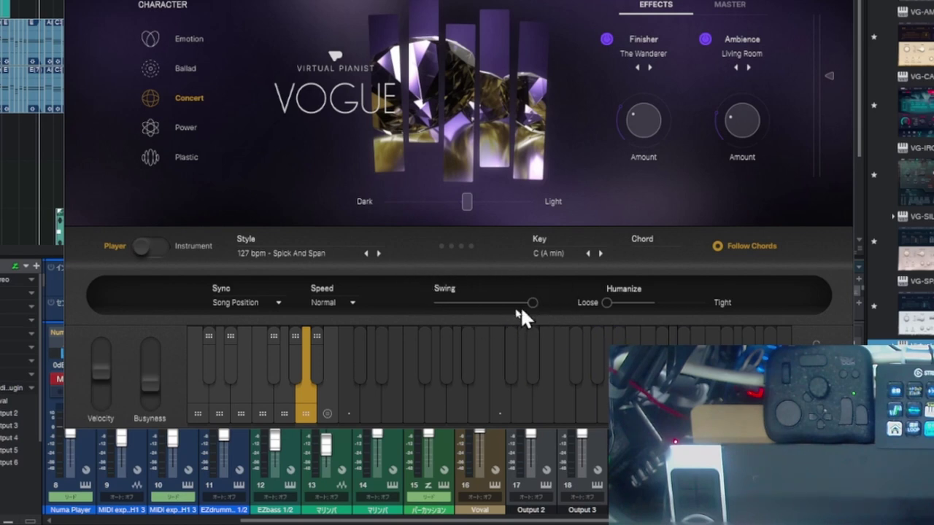
pyautogui.moveTo(529, 301); pyautogui.dragTo(392, 300)
pyautogui.doubleClick(230, 59)
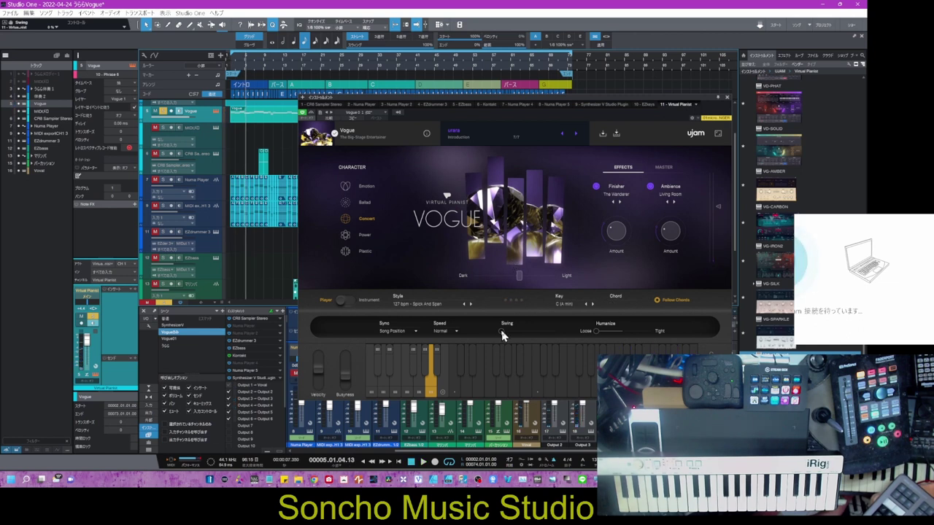
pyautogui.moveTo(501, 331); pyautogui.dragTo(543, 338)
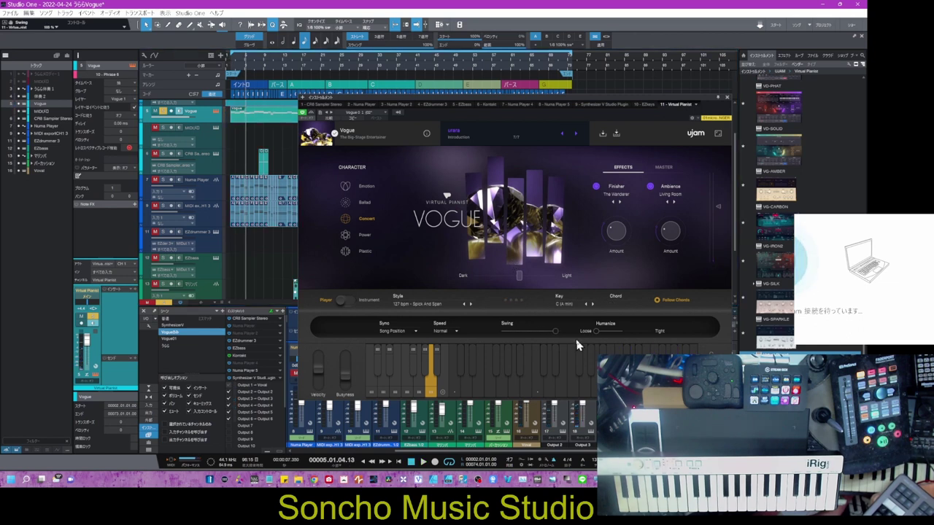
pyautogui.click(231, 60)
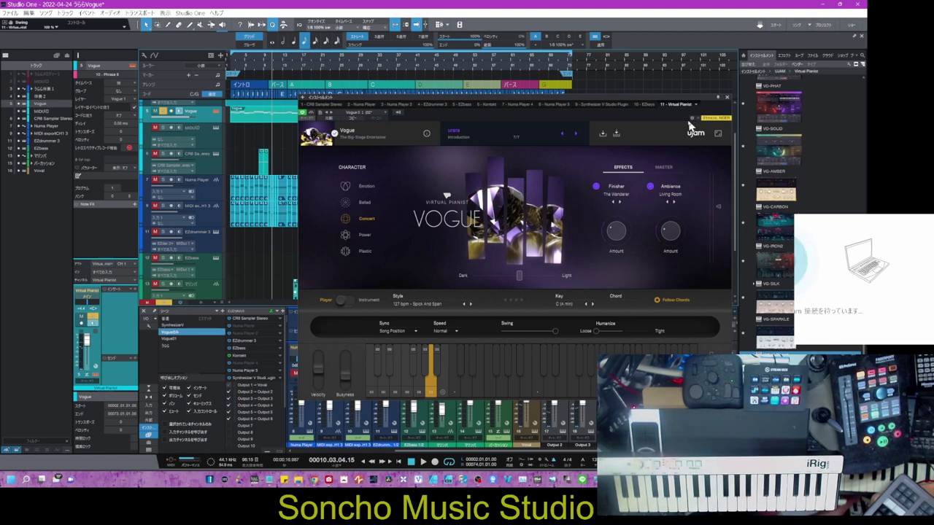
# - Return to bar 2, arm the Vogue track with its plug-in open, and record phrase changes played on the keyboard
pyautogui.click(727, 98)
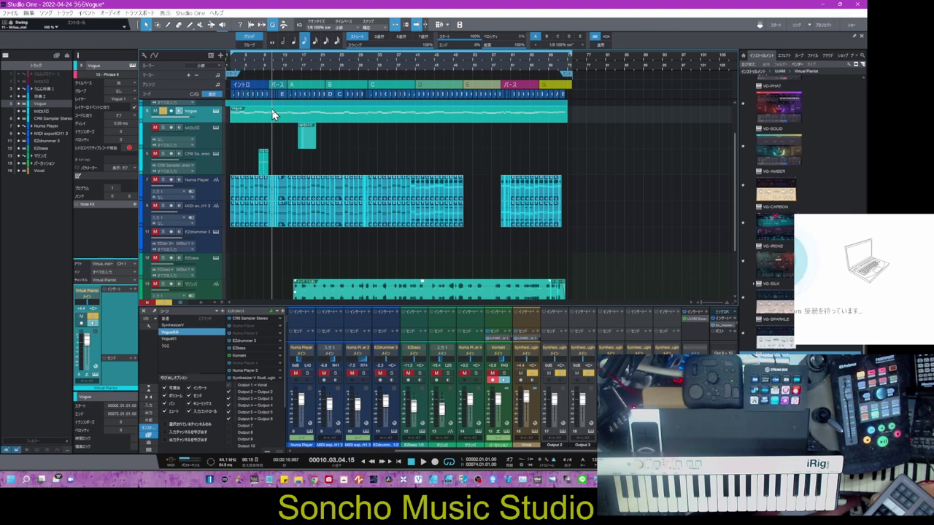
pyautogui.click(232, 65)
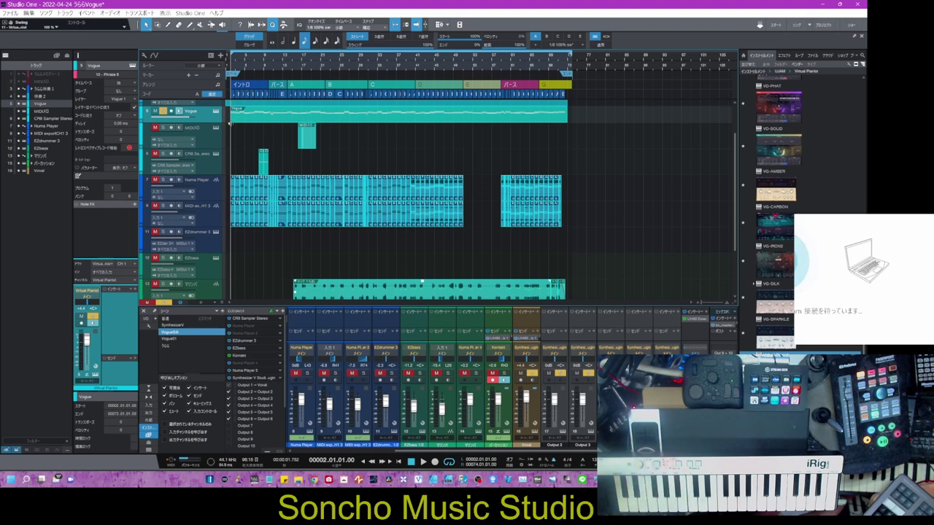
pyautogui.click(216, 112)
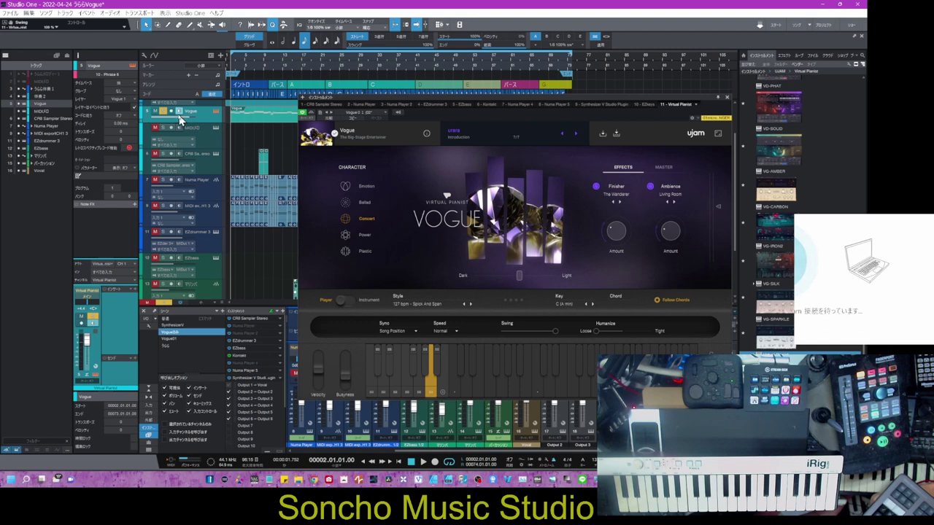
pyautogui.click(172, 112)
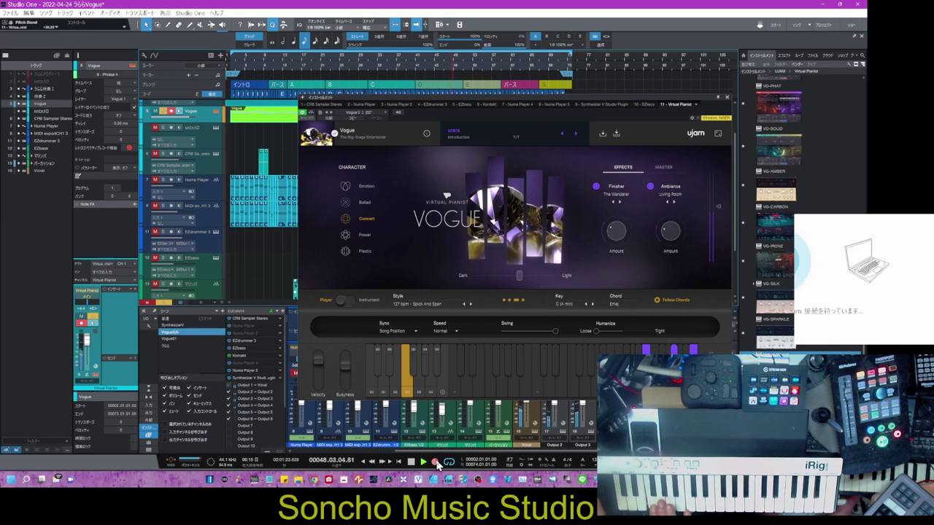
pyautogui.click(435, 463)
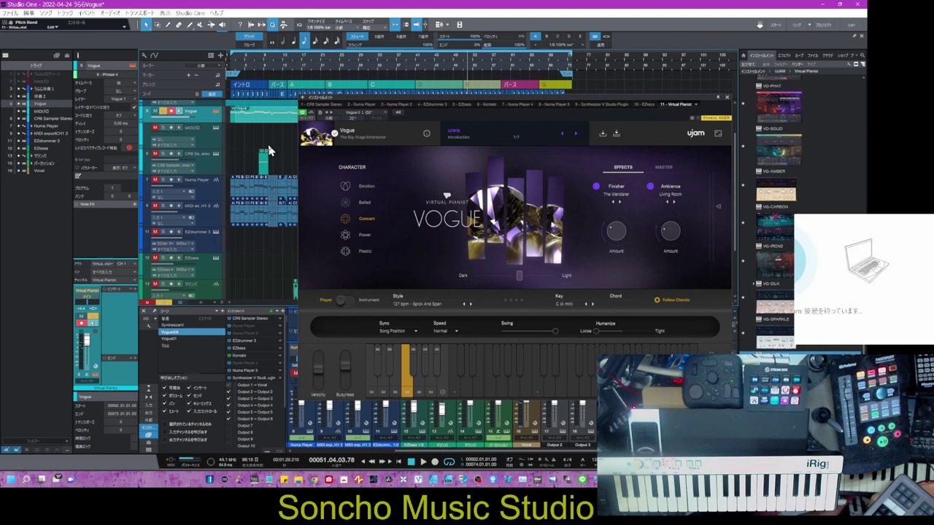
# - Close the plug-in window, examine the recorded phrase notes in the Vogue part's note editor, and select the MIDI track below it
pyautogui.click(727, 98)
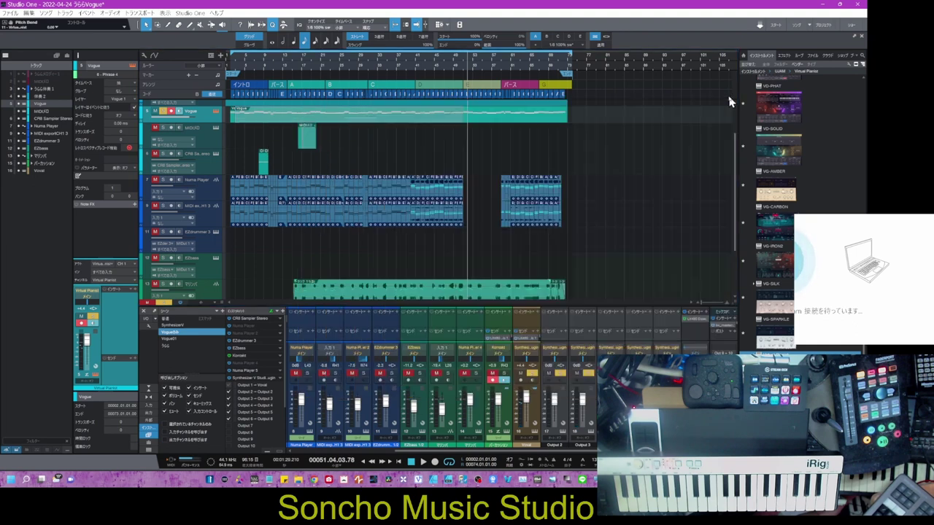
pyautogui.doubleClick(281, 119)
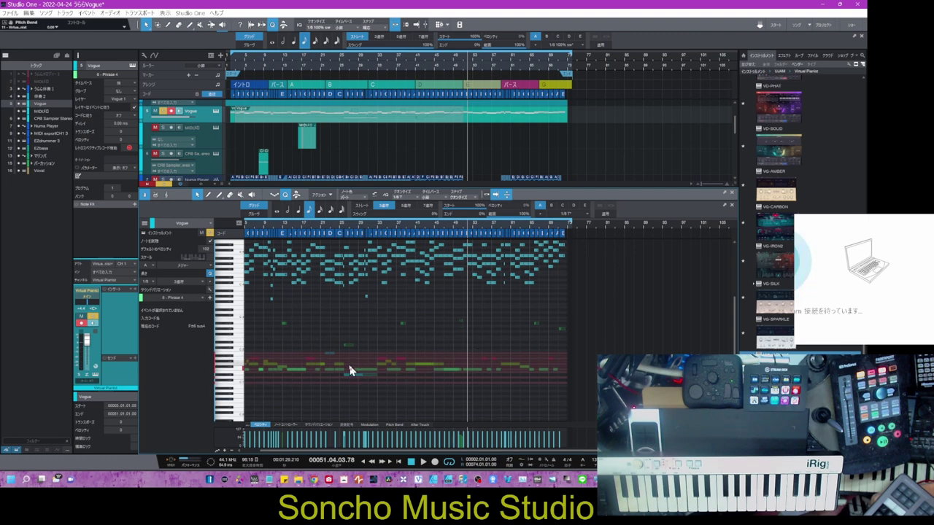
pyautogui.click(211, 149)
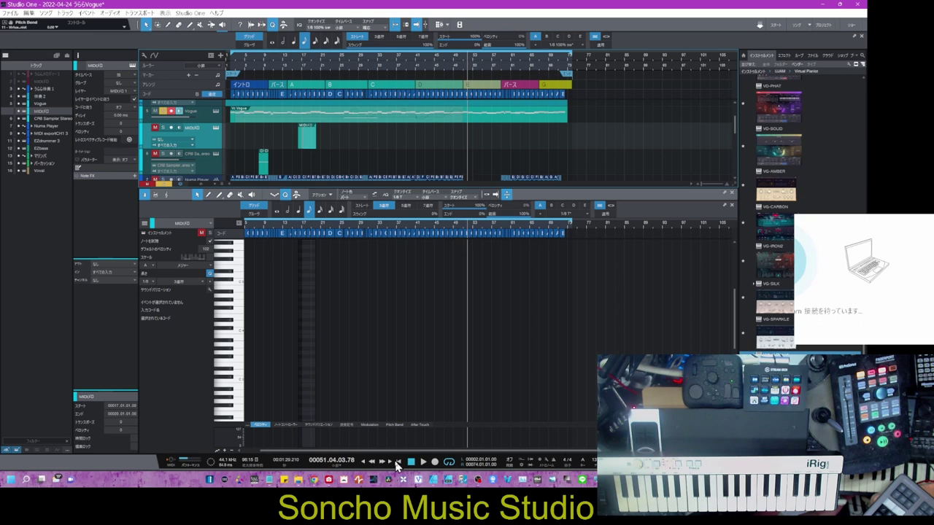
# - Play the song from the start, bringing in EZbass, EZdrummer 3, Numa Player, MIDI exportCH1 3 and マリンバ by soloing them
pyautogui.click(421, 464)
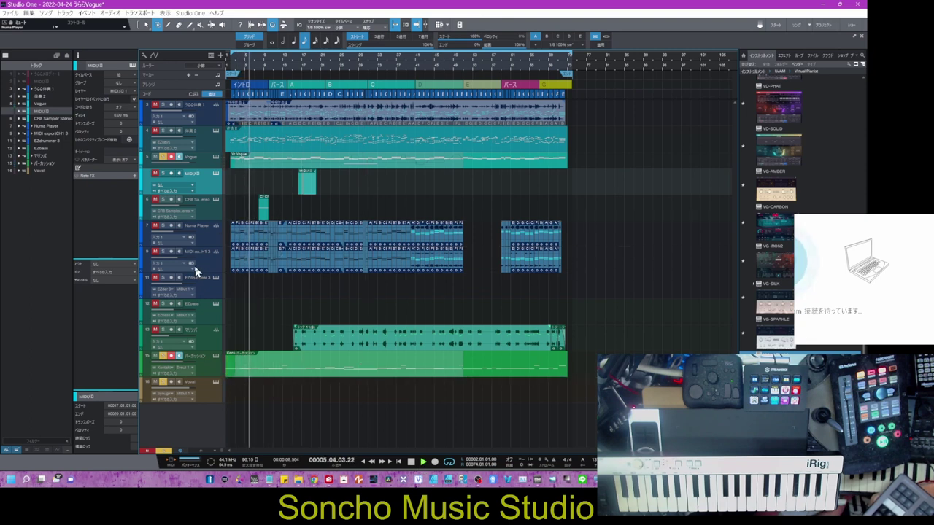
pyautogui.click(164, 305)
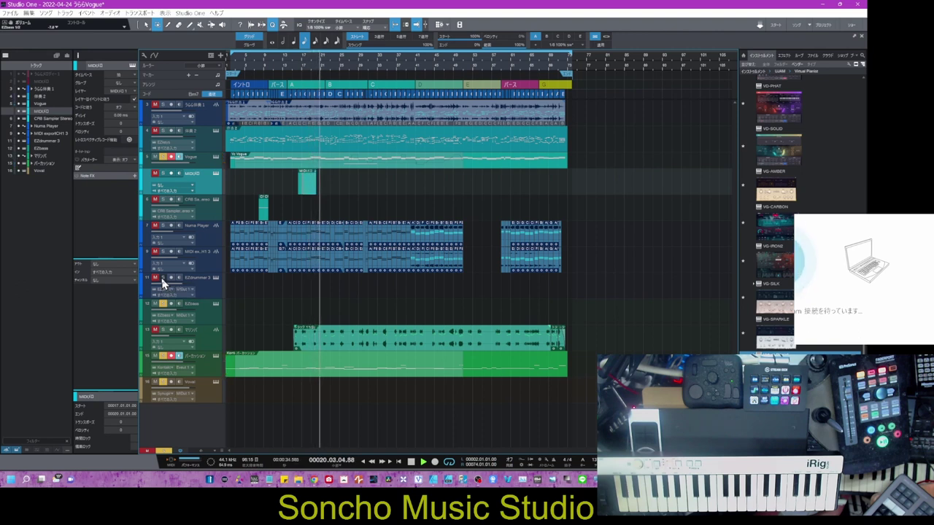
pyautogui.click(163, 279)
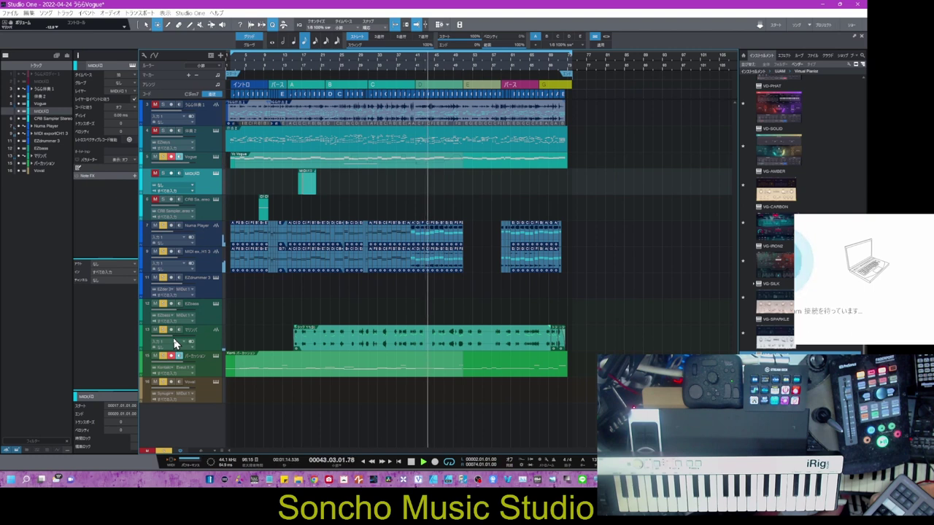
# - Stop the playback and mute the MIDI exportCH1 3 track
pyautogui.click(411, 463)
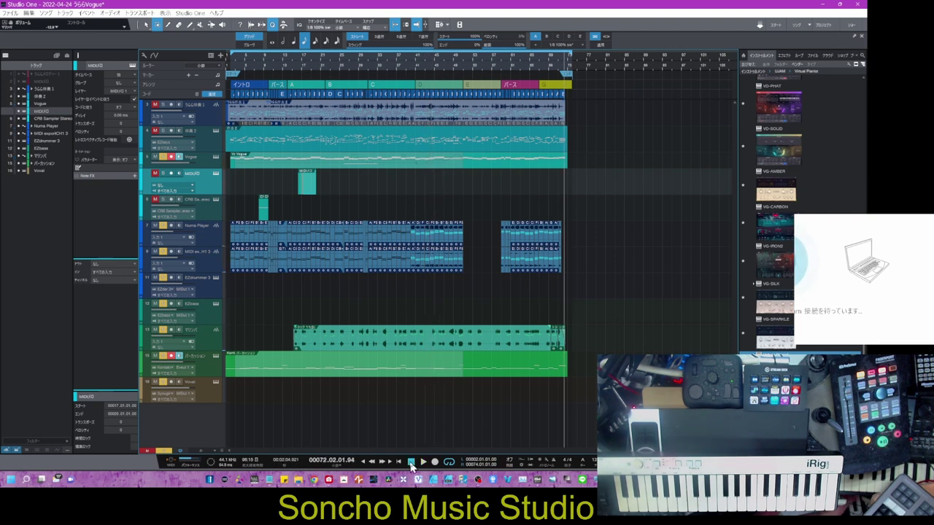
pyautogui.click(154, 253)
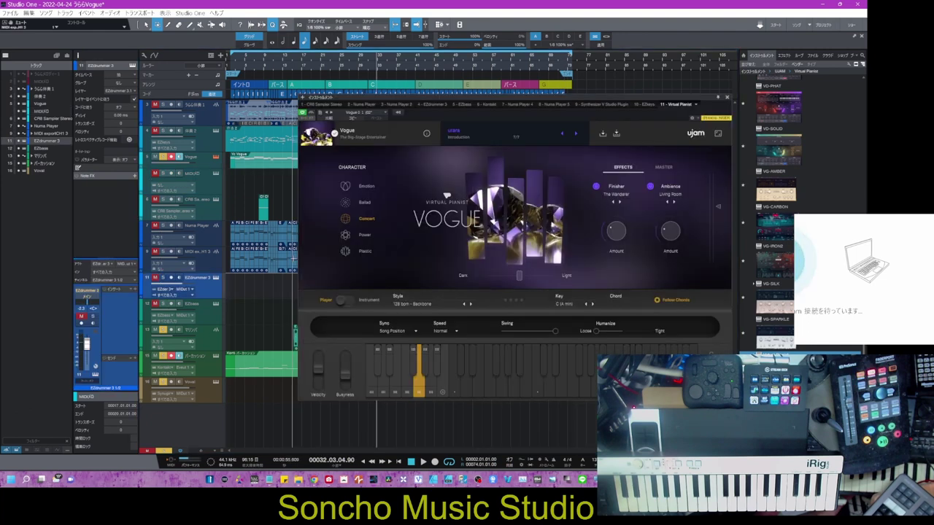